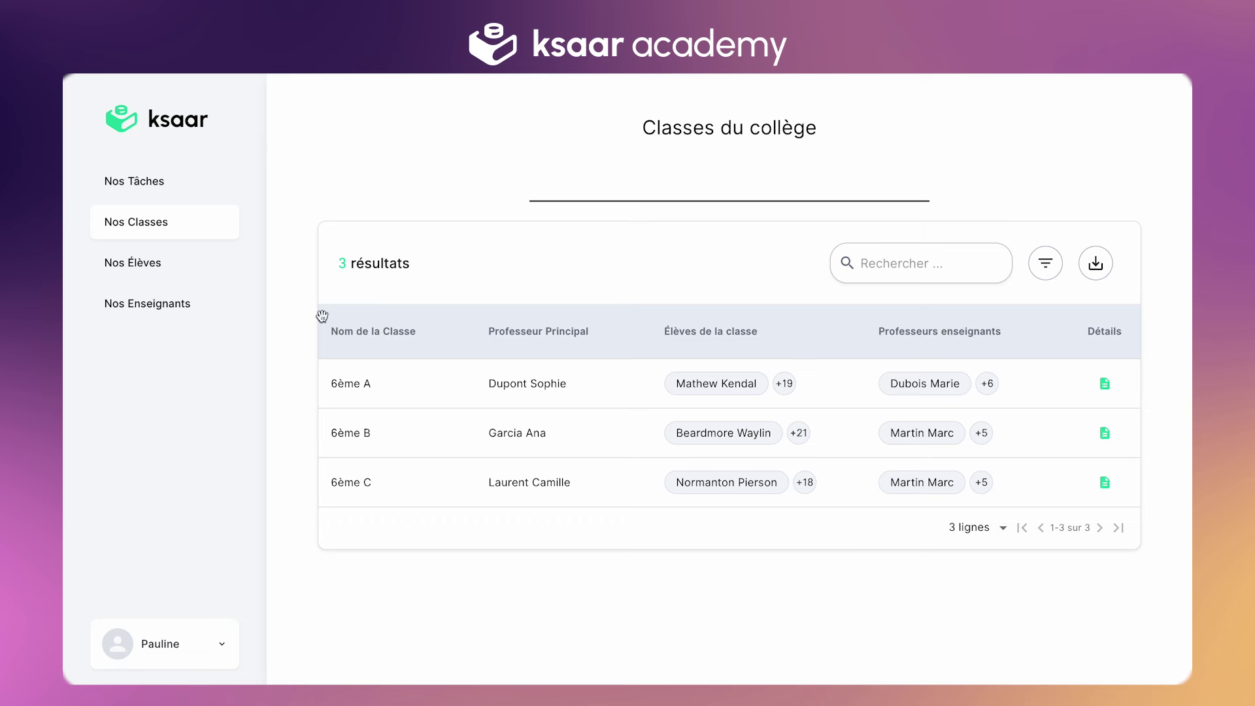
- View the lists of the school's students and teachers
{"action": "left_click", "coordinate": [158, 265]}
{"action": "left_click", "coordinate": [152, 310]}
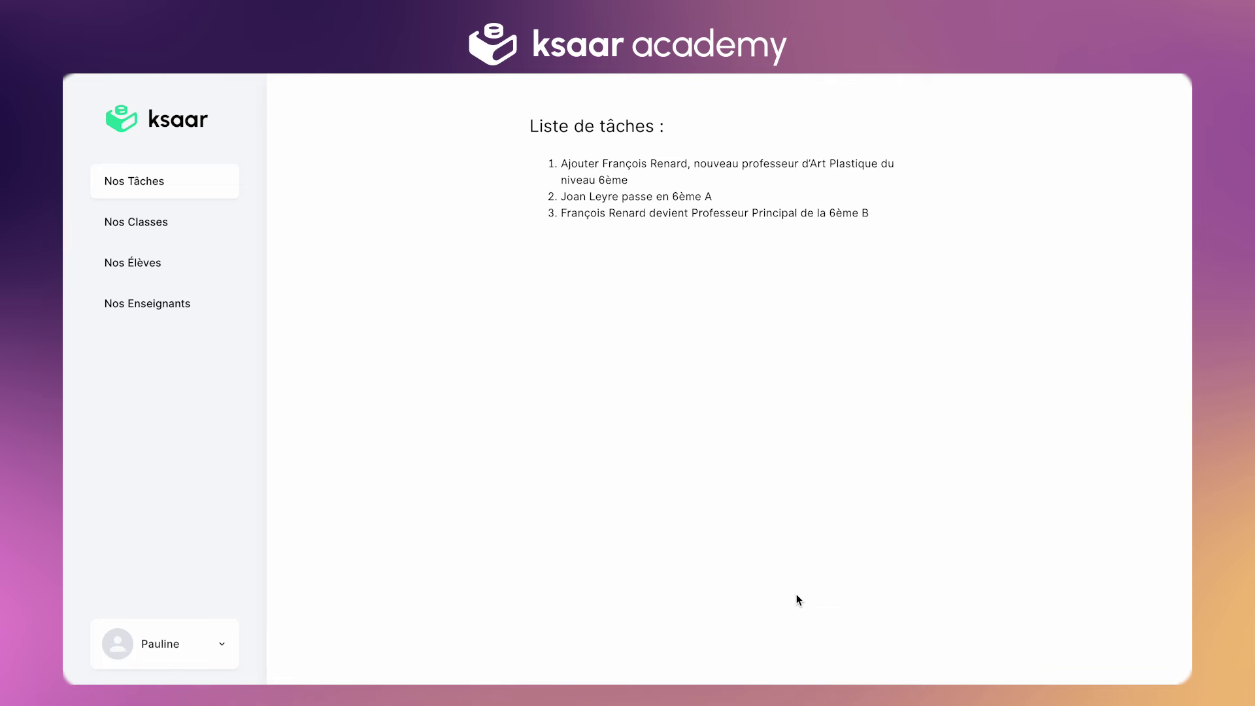
- Add the new Art-Plastique teacher from the task list, with 6ème A, 6ème B and 6ème C as classes taught
{"action": "left_click", "coordinate": [185, 314]}
{"action": "left_click", "coordinate": [734, 230]}
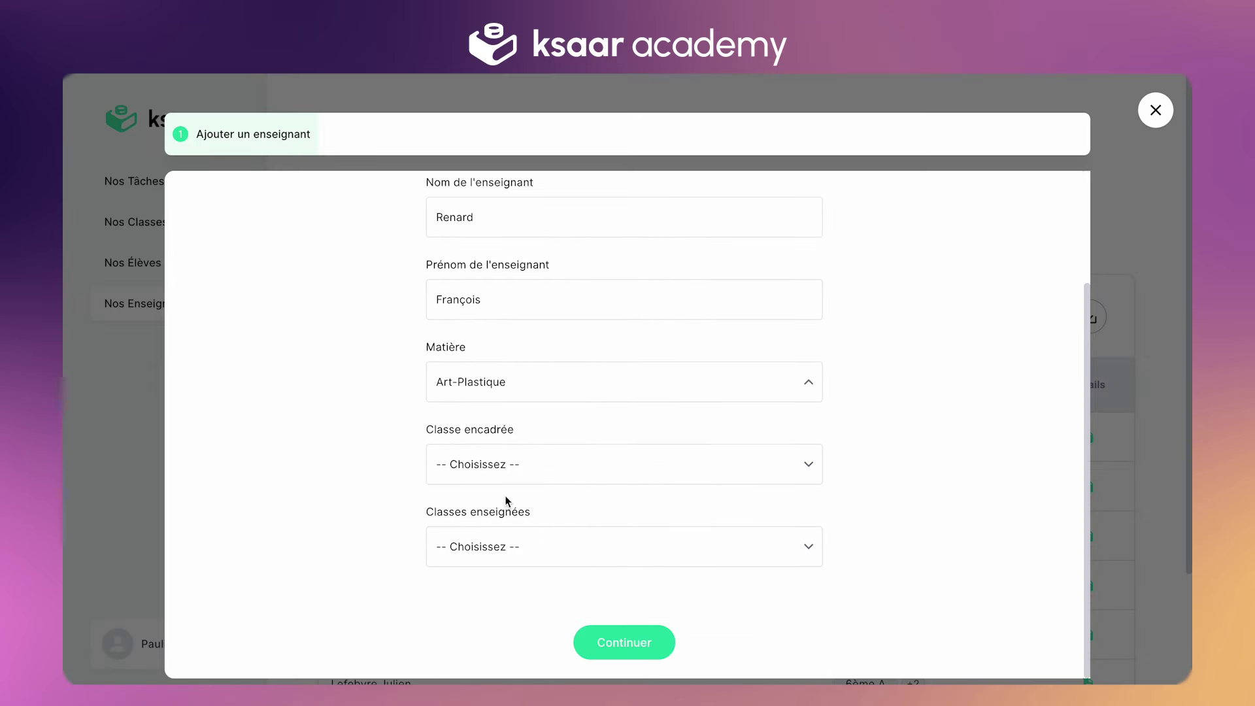
{"action": "left_click", "coordinate": [493, 546]}
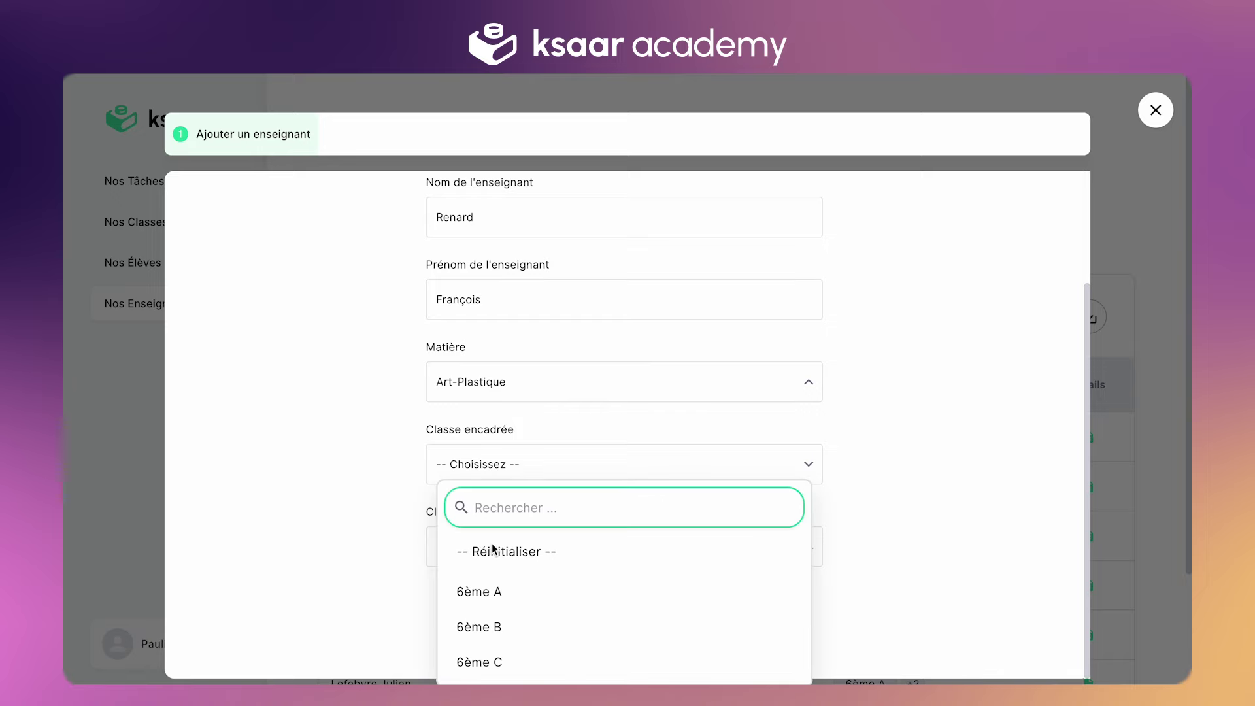
{"action": "left_click", "coordinate": [487, 629]}
{"action": "left_click", "coordinate": [496, 661]}
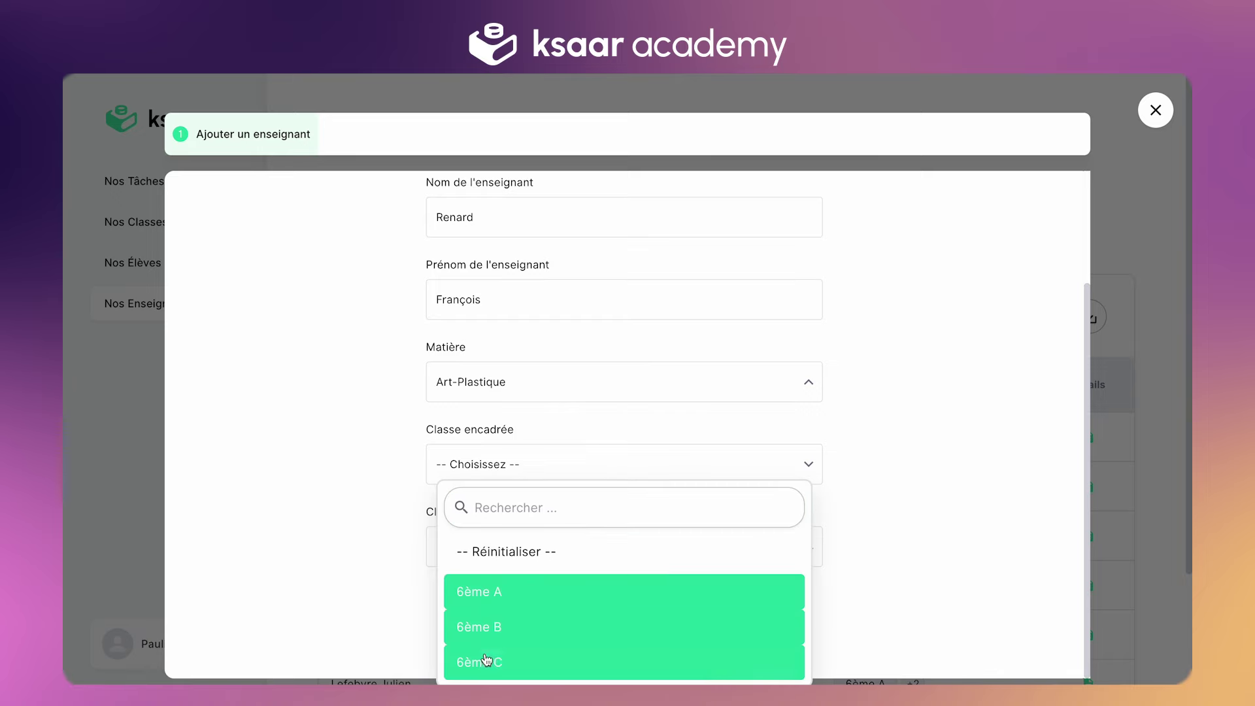
{"action": "left_click", "coordinate": [406, 575]}
{"action": "left_click", "coordinate": [625, 642]}
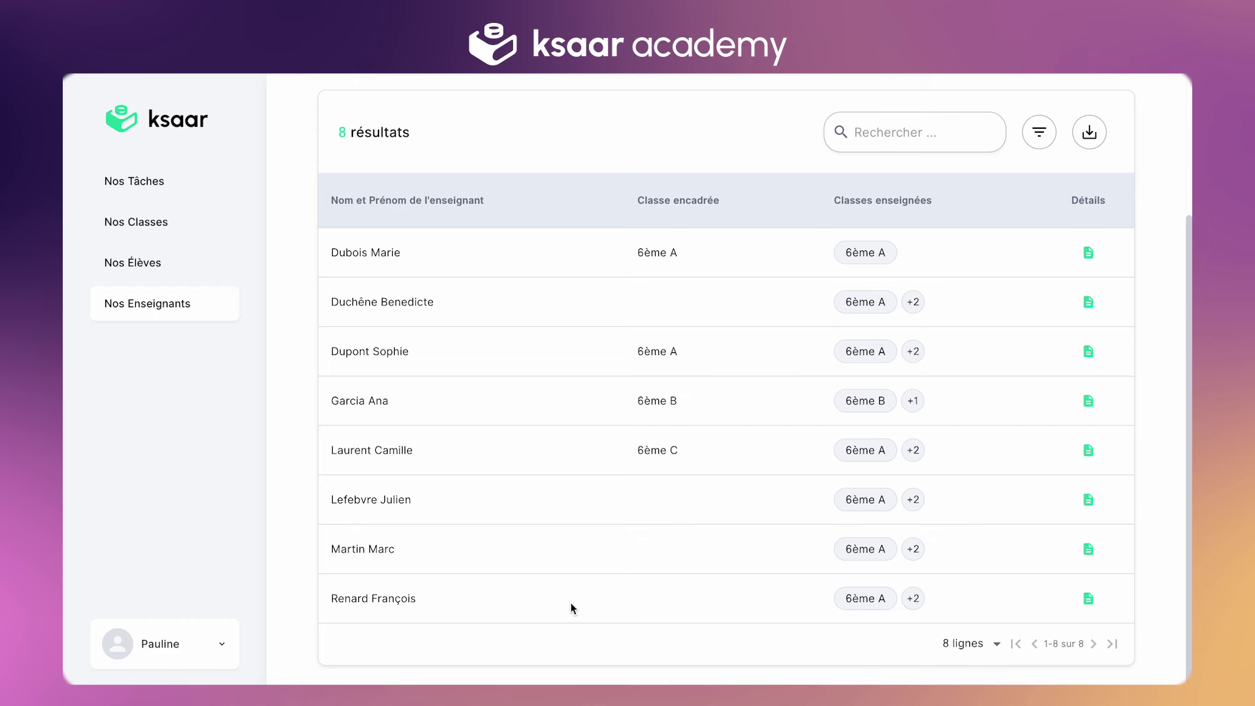
- Add the new Art-Plastique teacher to the teaching staff (Professeurs enseignants) of class 6ème A
{"action": "mouse_move", "coordinate": [920, 597]}
{"action": "left_click", "coordinate": [154, 224]}
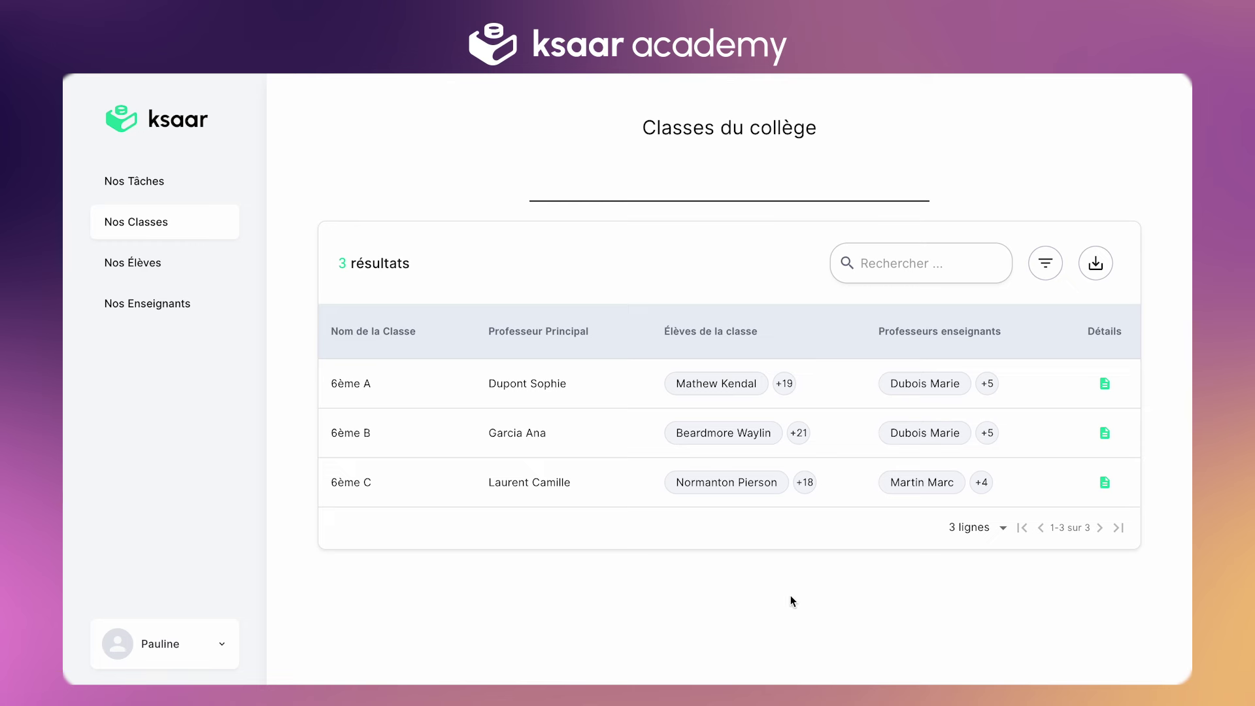
{"action": "left_click", "coordinate": [1104, 385]}
{"action": "left_click", "coordinate": [803, 537]}
{"action": "type", "text": "fran"}
{"action": "left_click", "coordinate": [709, 566]}
{"action": "left_click", "coordinate": [984, 471]}
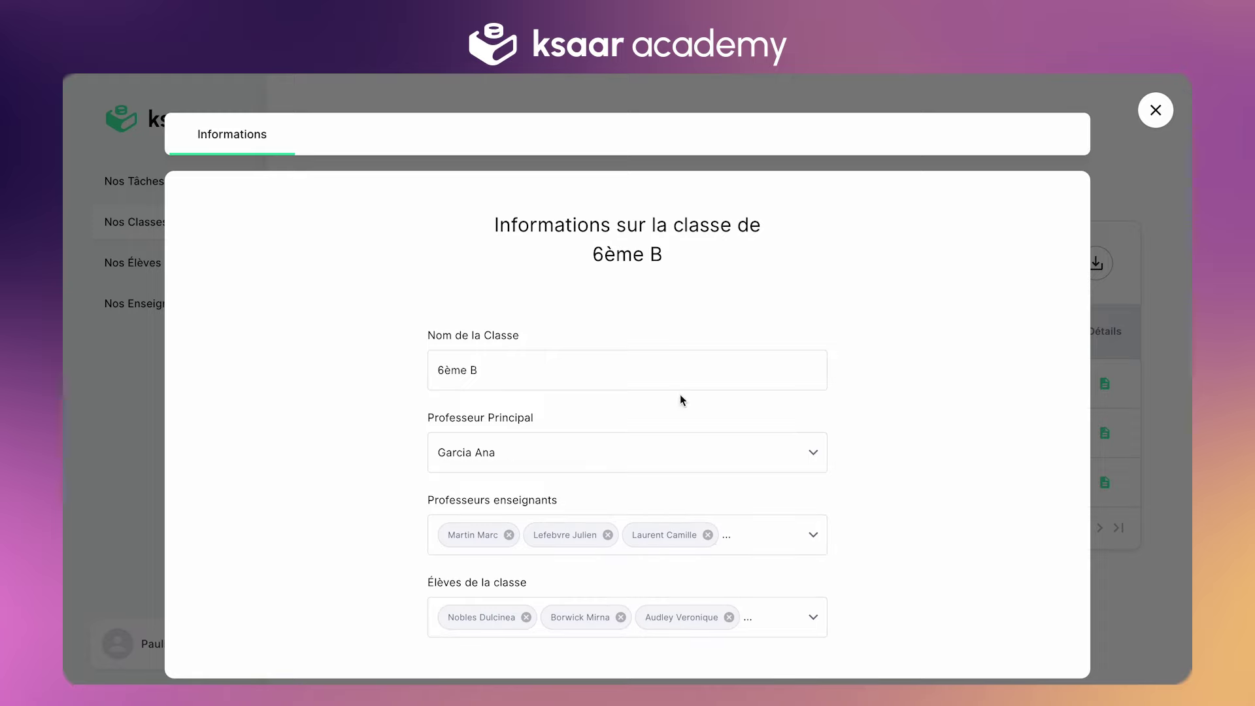
- Add the new Art-Plastique teacher to the teaching staff of class 6ème B
{"action": "left_click", "coordinate": [779, 537]}
{"action": "type", "text": "fra"}
{"action": "left_click", "coordinate": [656, 566]}
{"action": "left_click", "coordinate": [1081, 283]}
- Add the new Art-Plastique teacher to the teaching staff of class 6ème C and close the class record
{"action": "left_click", "coordinate": [1104, 483]}
{"action": "left_click", "coordinate": [744, 522]}
{"action": "type", "text": "fra"}
{"action": "key", "text": "Return"}
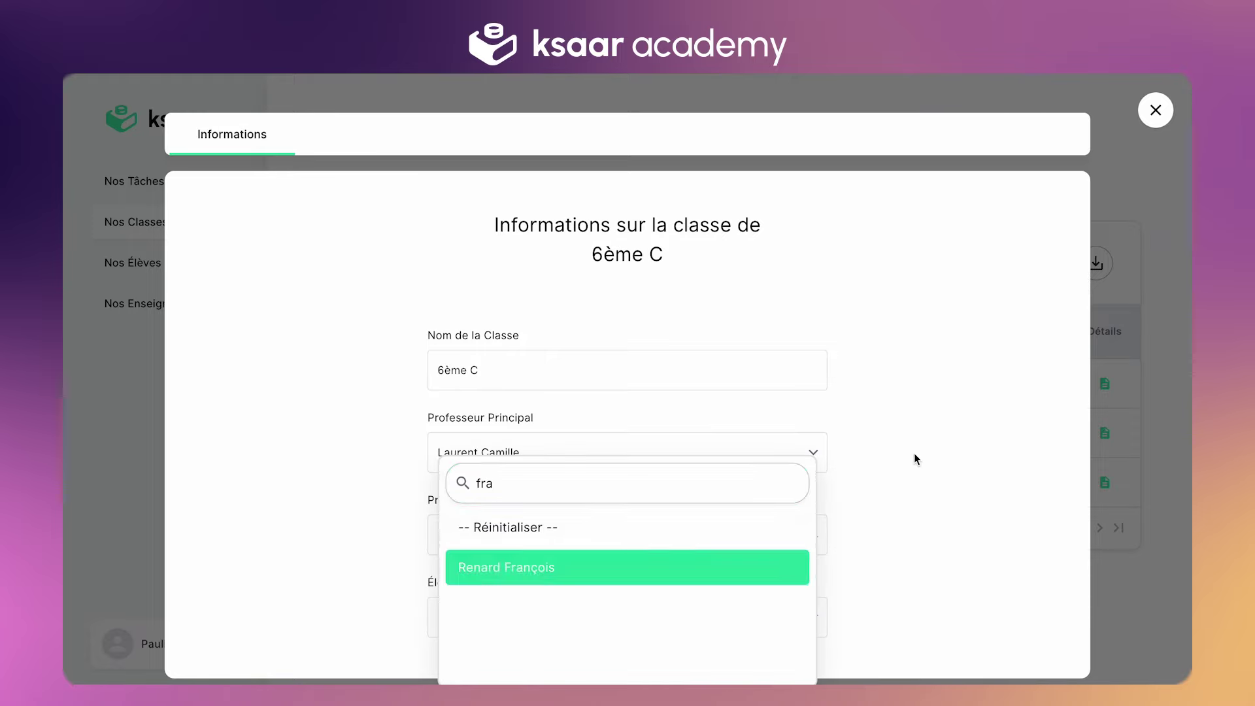
{"action": "key", "text": "Escape"}
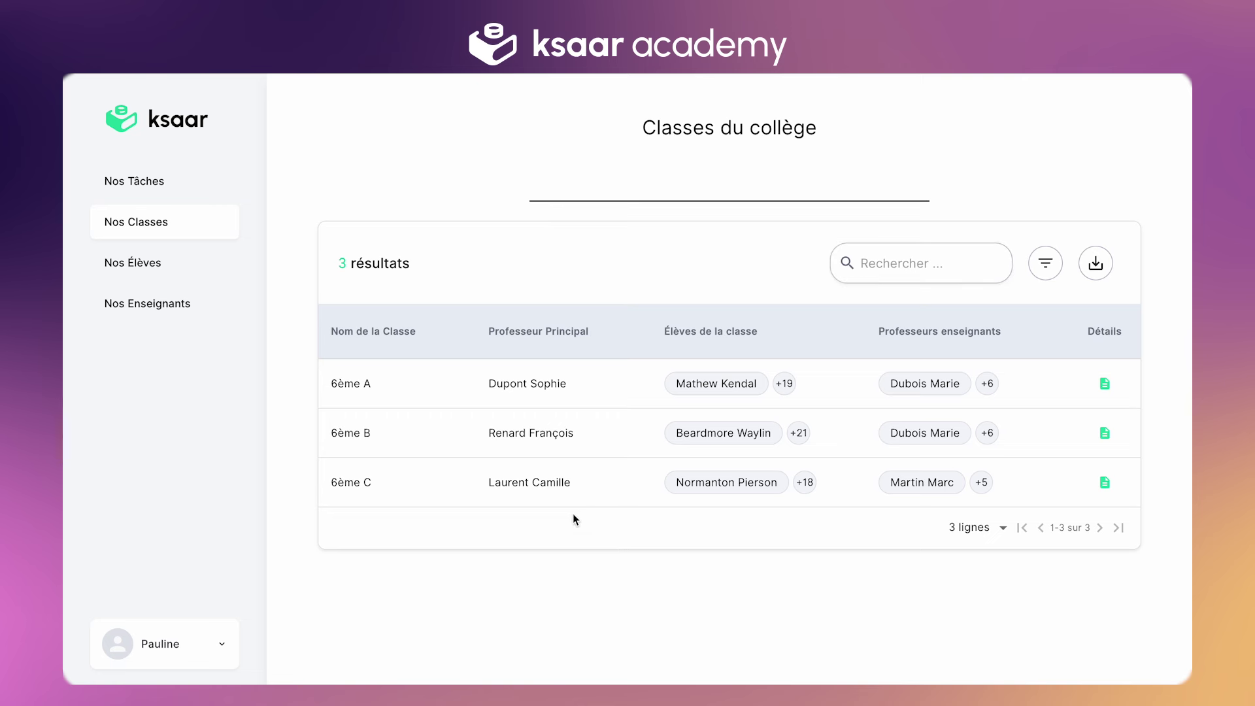
- Find the student named in the task list and set the class on the student's record to 6ème A
{"action": "left_click", "coordinate": [151, 186]}
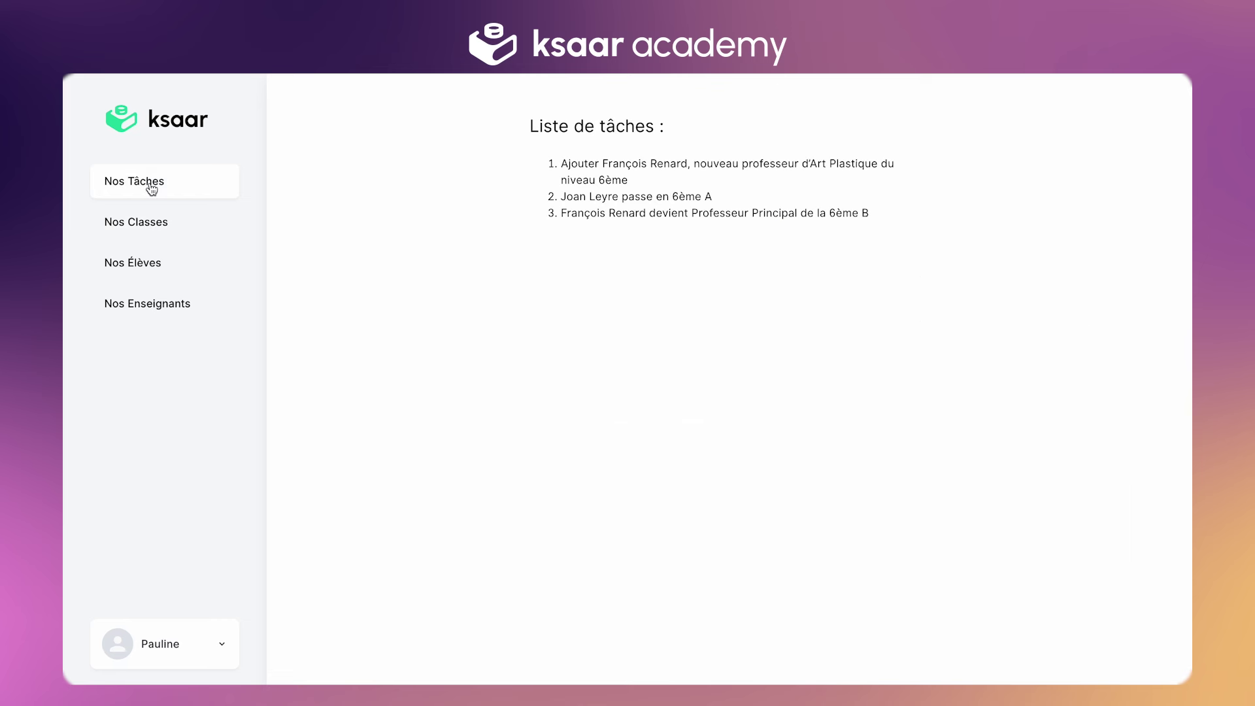
{"action": "left_click", "coordinate": [158, 264]}
{"action": "left_click", "coordinate": [869, 276]}
{"action": "type", "text": "Joan"}
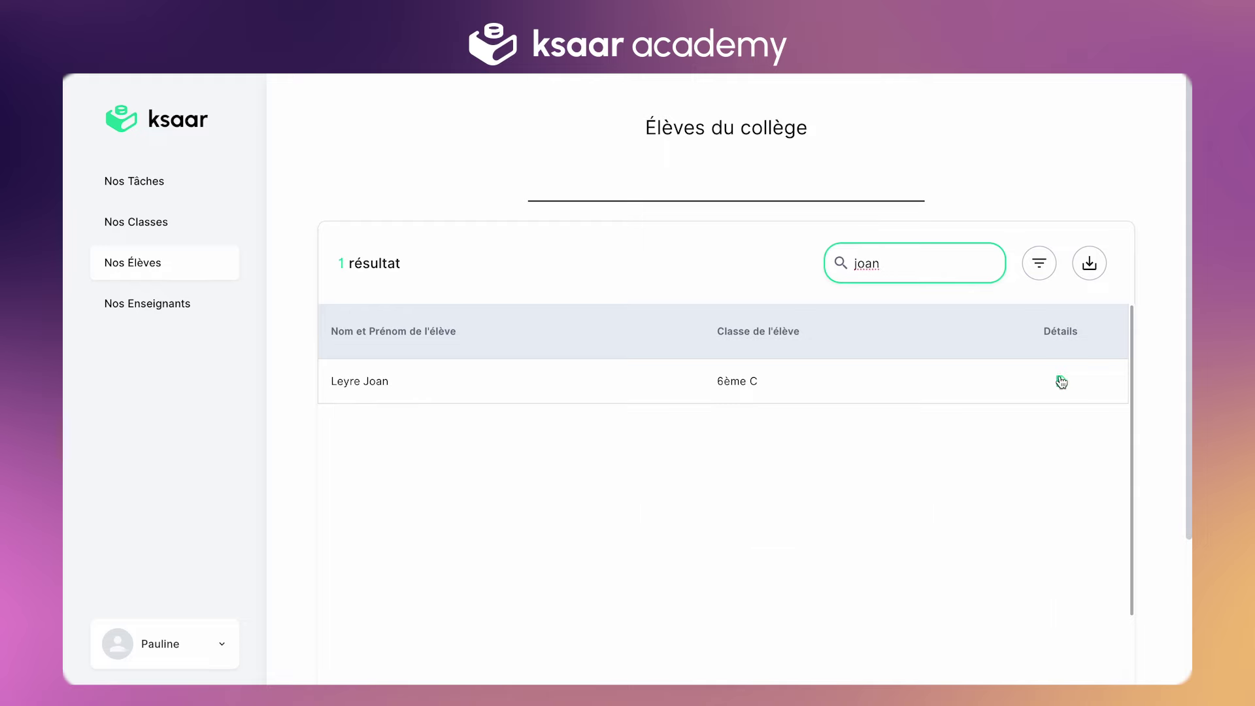
{"action": "left_click", "coordinate": [1060, 381]}
{"action": "left_click", "coordinate": [683, 505]}
{"action": "left_click", "coordinate": [630, 590]}
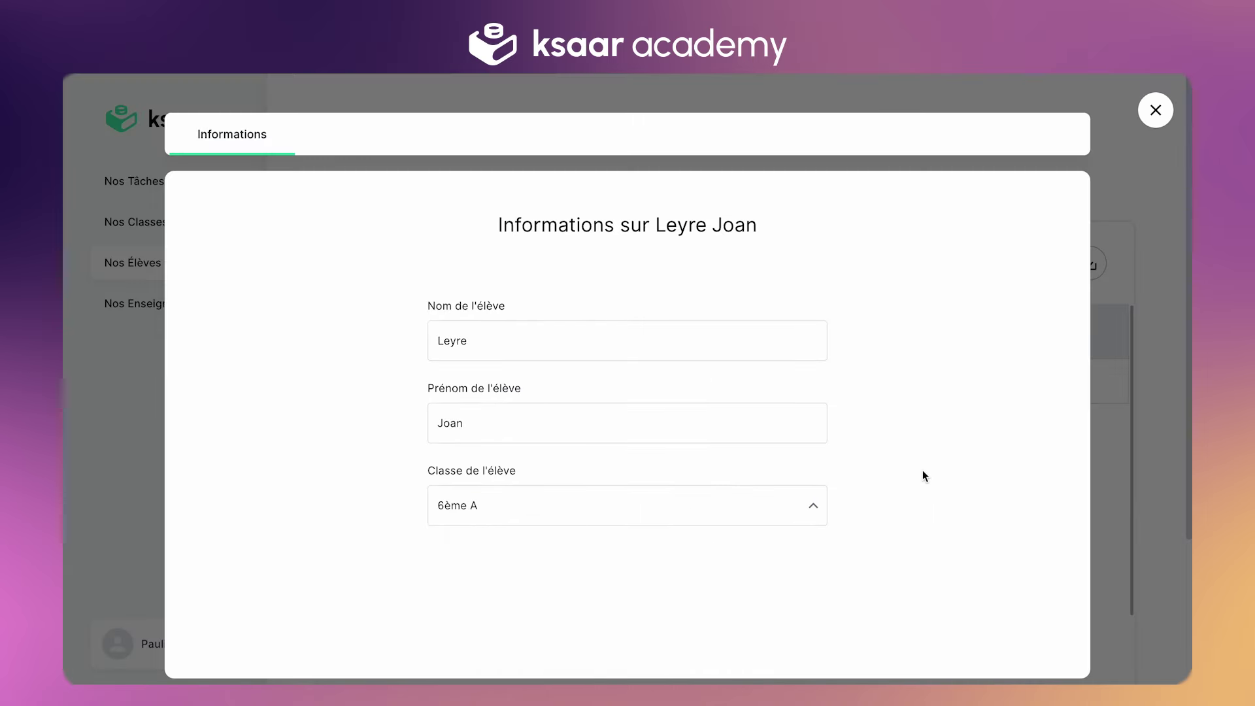
{"action": "key", "text": "Escape"}
- Add the transferred student to the student list (Élèves de la classe) of class 6ème A
{"action": "left_click", "coordinate": [167, 222]}
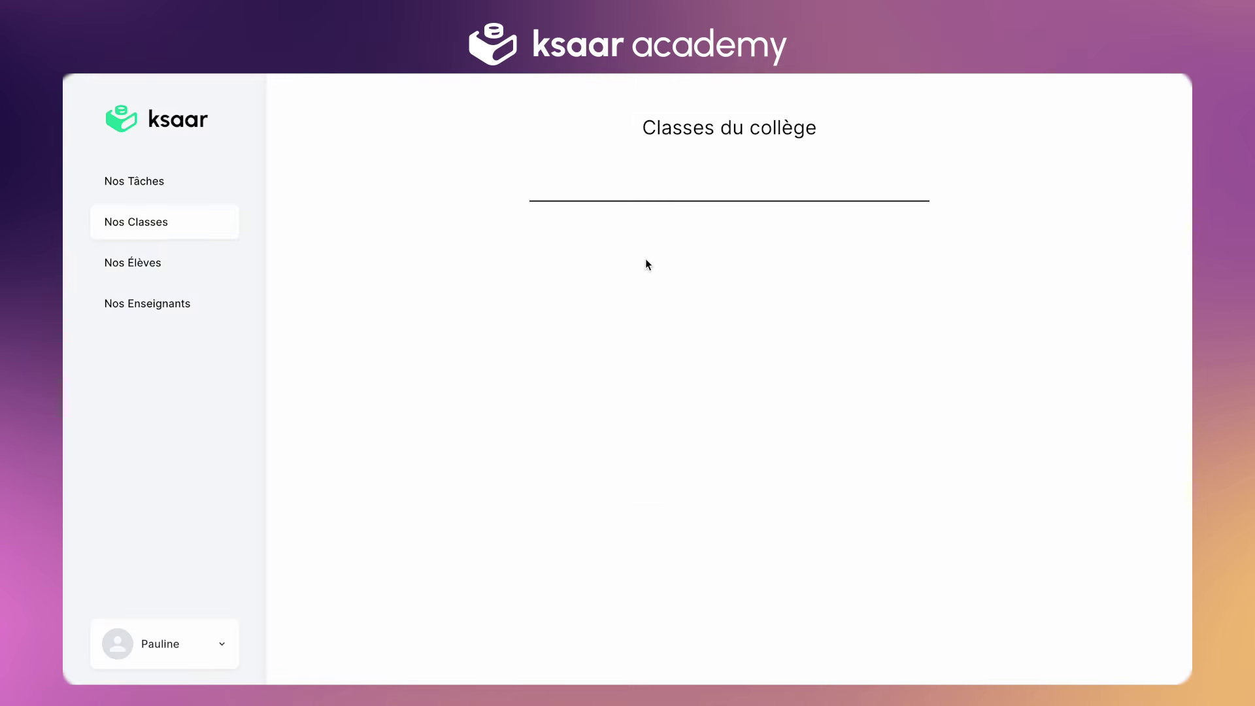
{"action": "left_click", "coordinate": [1105, 385]}
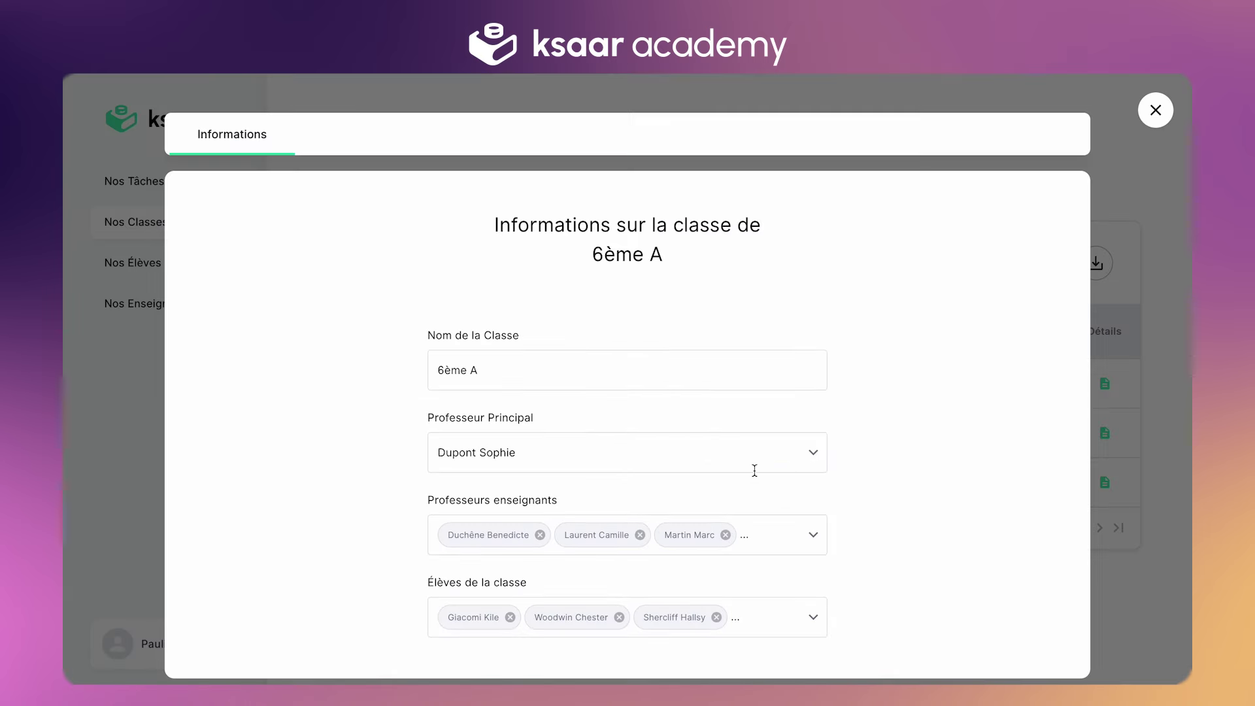
{"action": "left_click", "coordinate": [818, 617]}
{"action": "type", "text": "joan"}
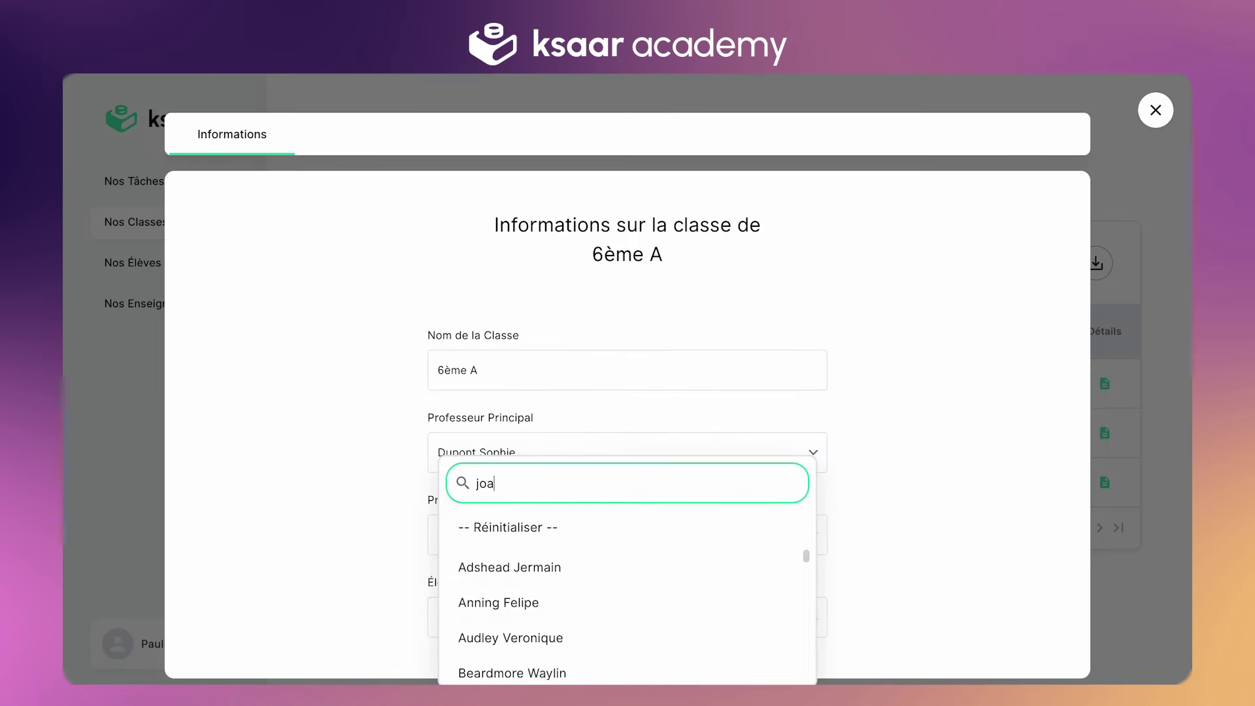
{"action": "left_click", "coordinate": [905, 508]}
{"action": "key", "text": "Escape"}
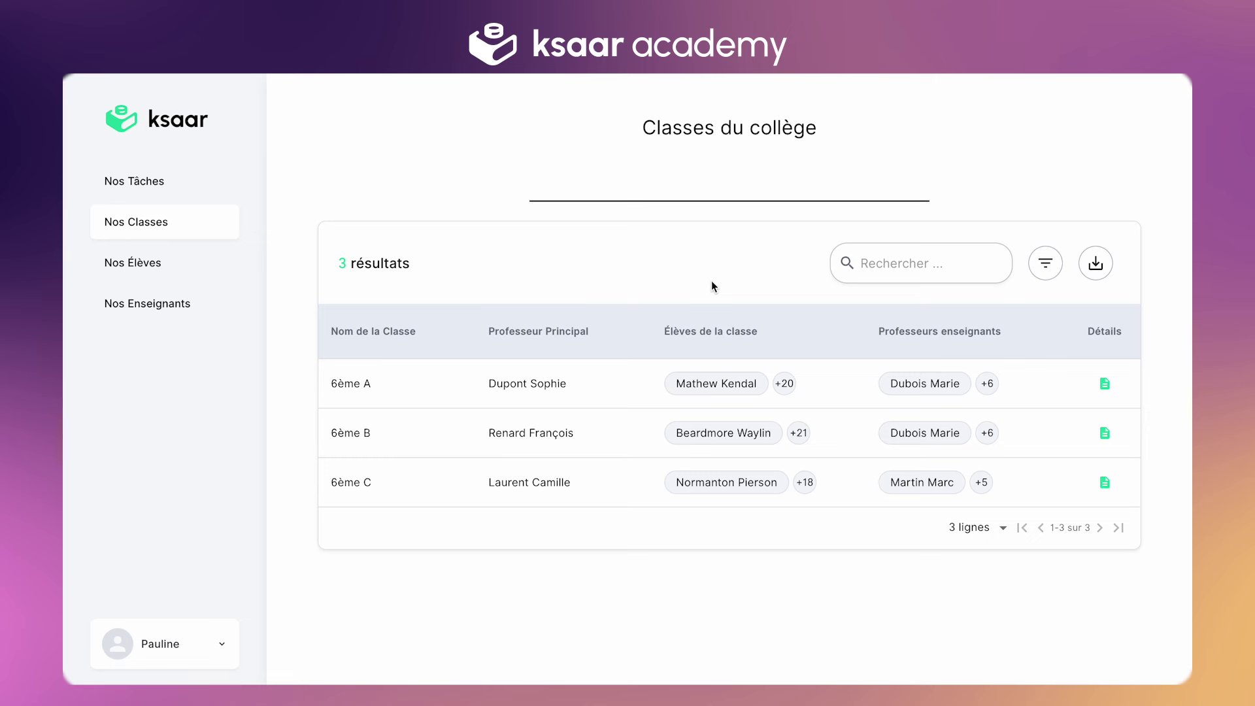
- Check the student list of class 6ème C and remove the transferred student from it
{"action": "left_click", "coordinate": [805, 481]}
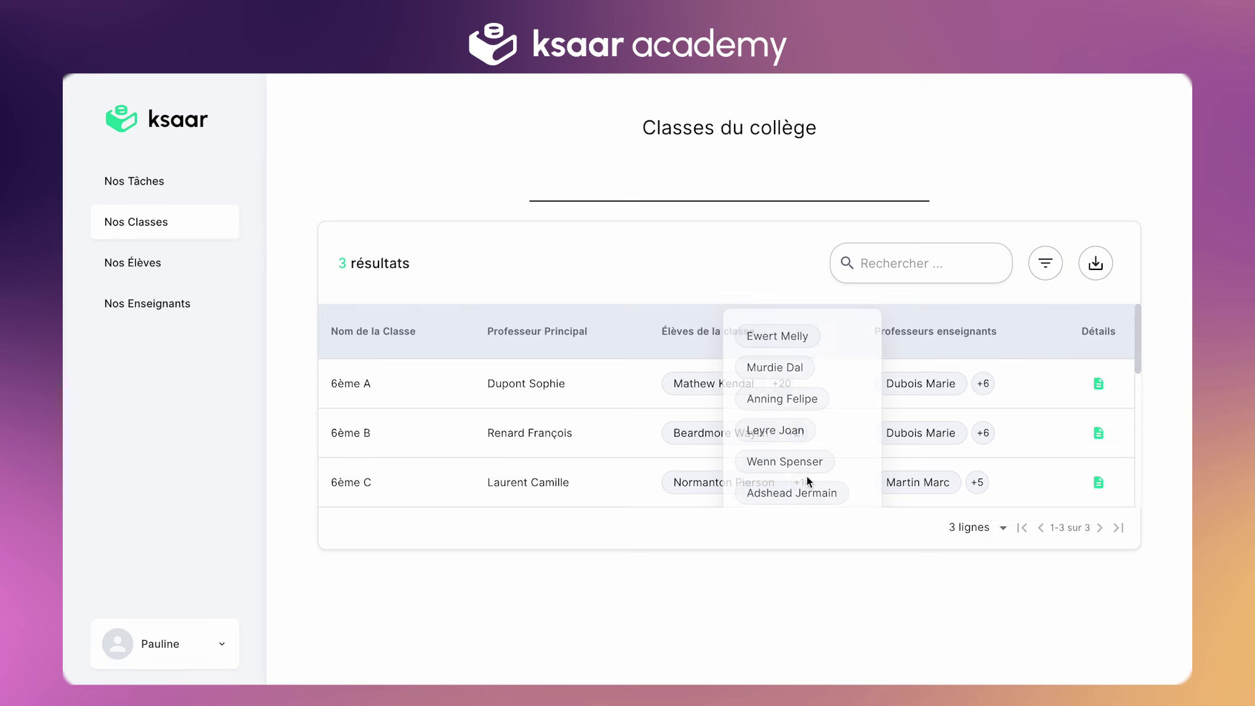
{"action": "left_click", "coordinate": [1076, 460]}
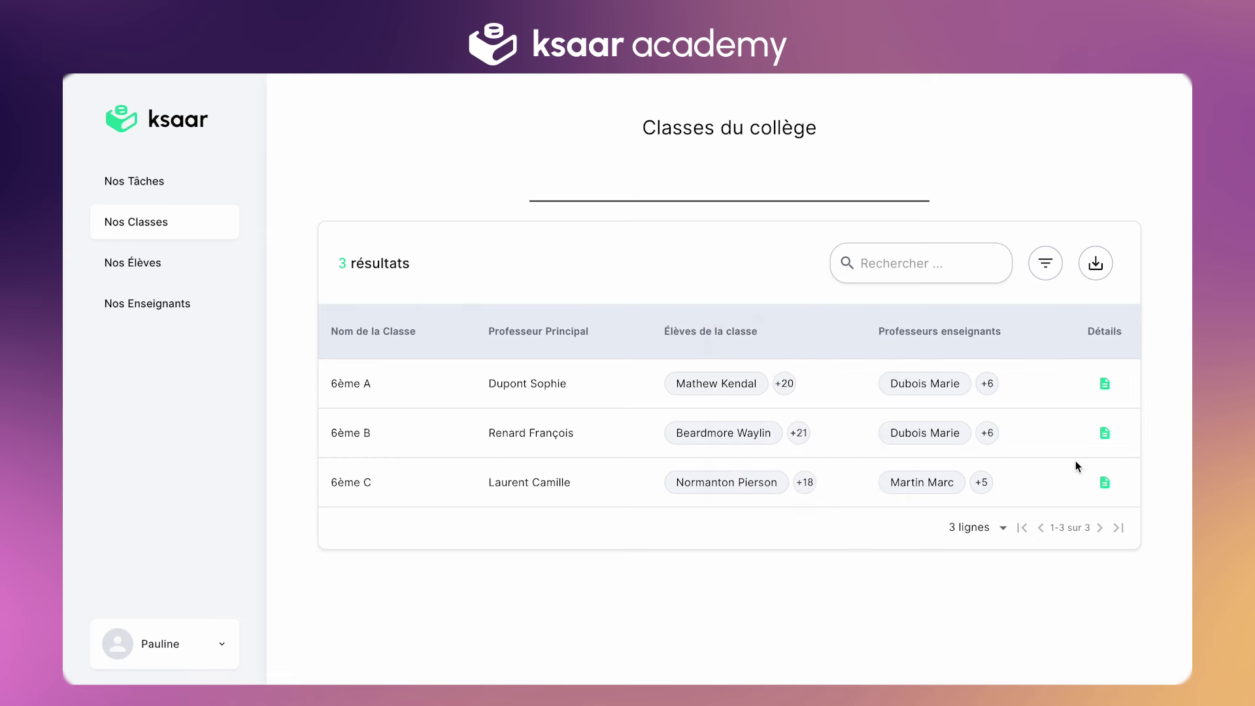
{"action": "left_click", "coordinate": [1110, 481]}
{"action": "left_click", "coordinate": [812, 617]}
{"action": "type", "text": "juan"}
{"action": "left_click", "coordinate": [692, 568]}
{"action": "left_click", "coordinate": [1044, 341]}
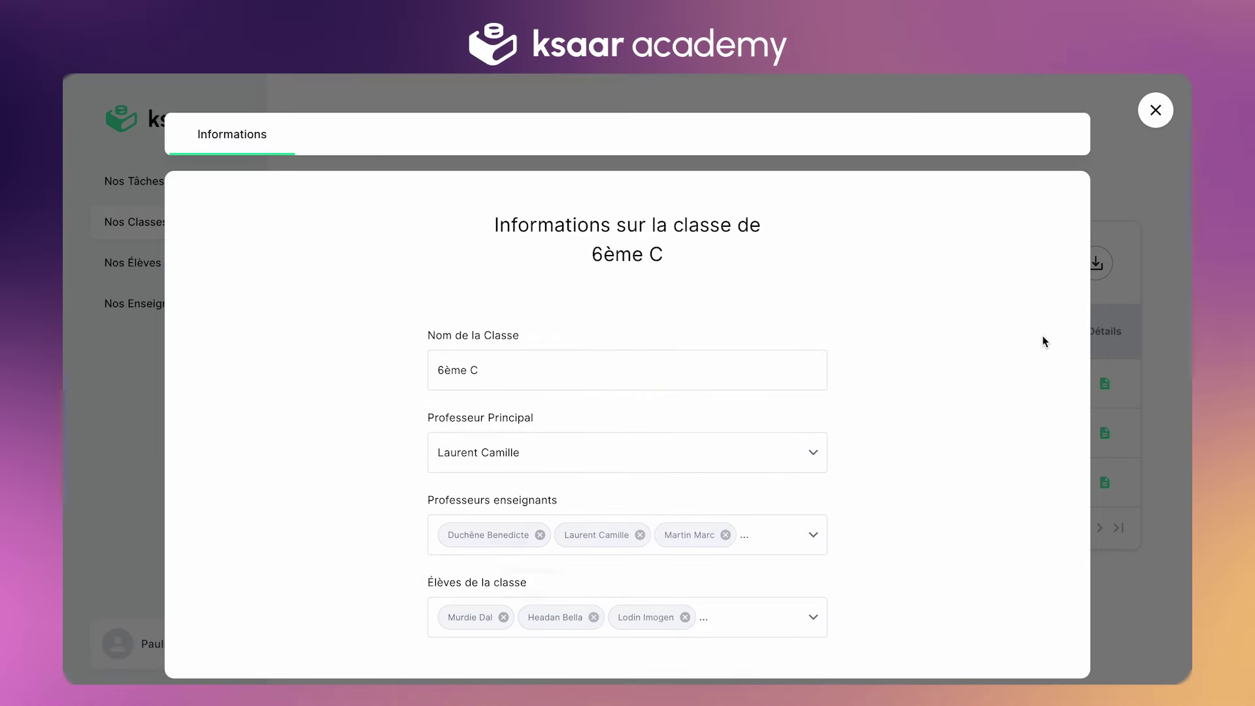
{"action": "left_click", "coordinate": [1156, 110]}
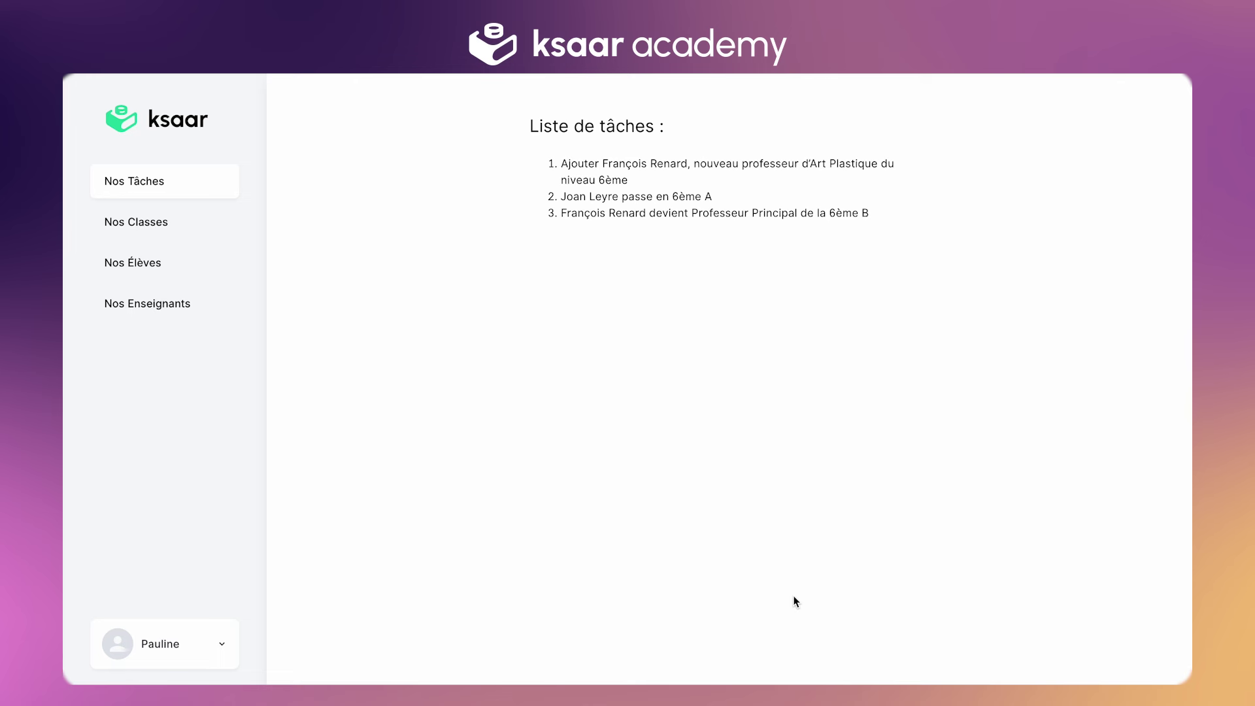
- Set the supervised class (Classe encadrée) of the new Art-Plastique teacher to 6ème B
{"action": "left_click", "coordinate": [185, 304]}
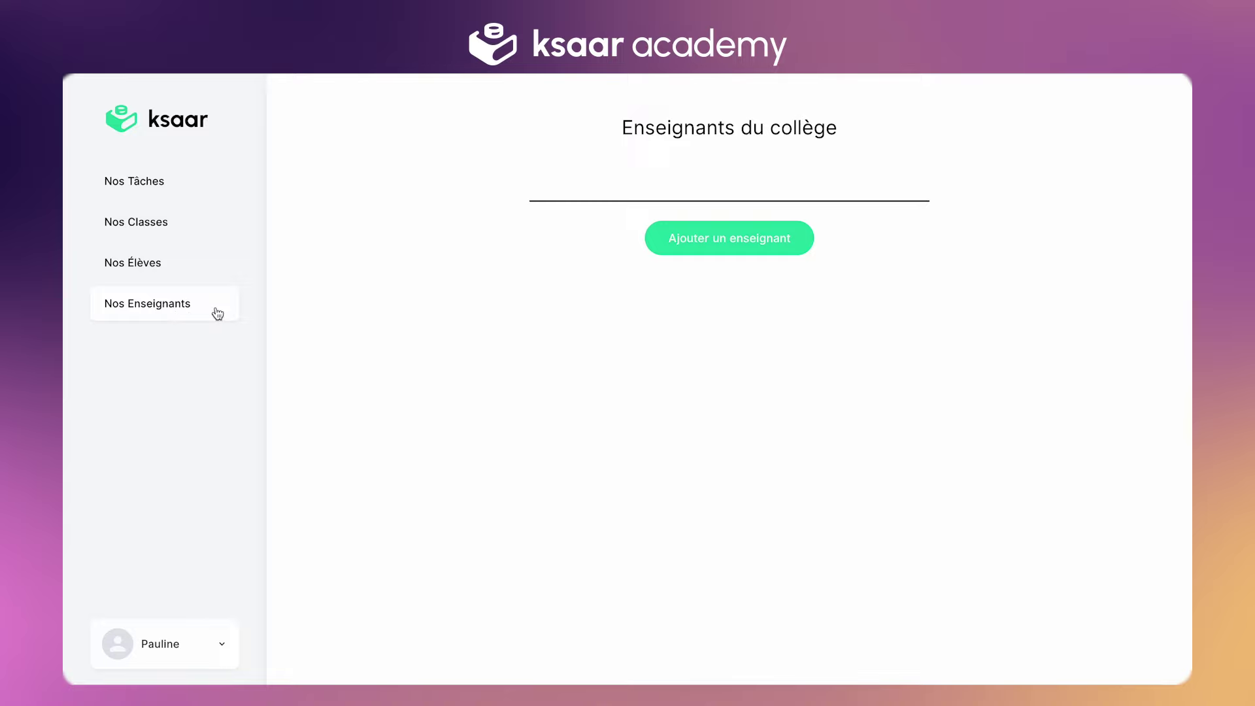
{"action": "left_click", "coordinate": [1089, 599]}
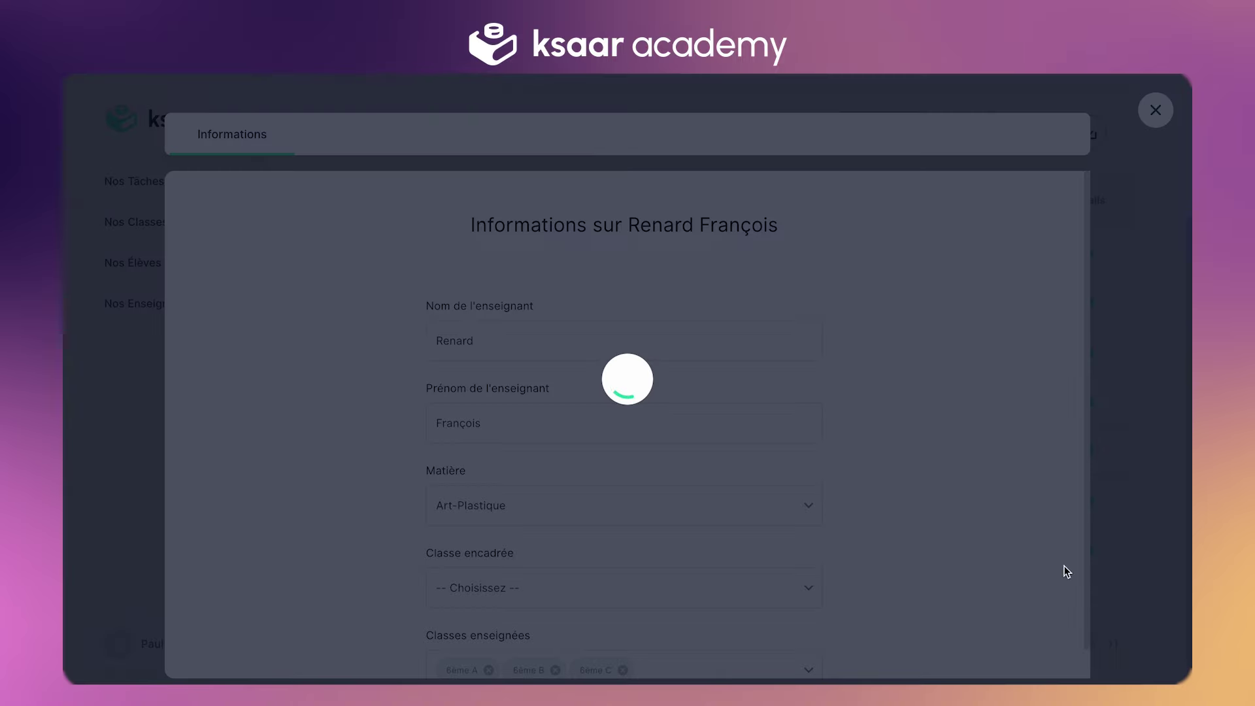
{"action": "left_click", "coordinate": [698, 555]}
{"action": "scroll", "coordinate": [637, 605], "scroll_direction": "up", "scroll_amount": 1}
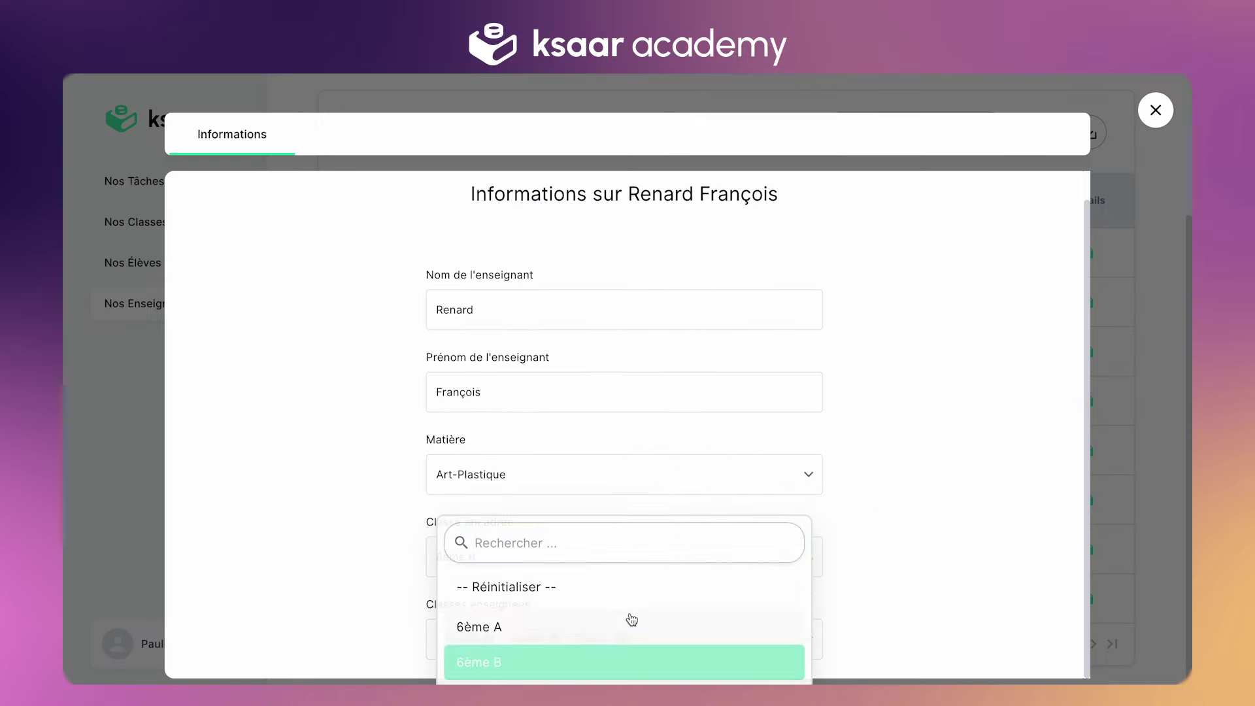
{"action": "left_click", "coordinate": [627, 624]}
{"action": "left_click", "coordinate": [1156, 110]}
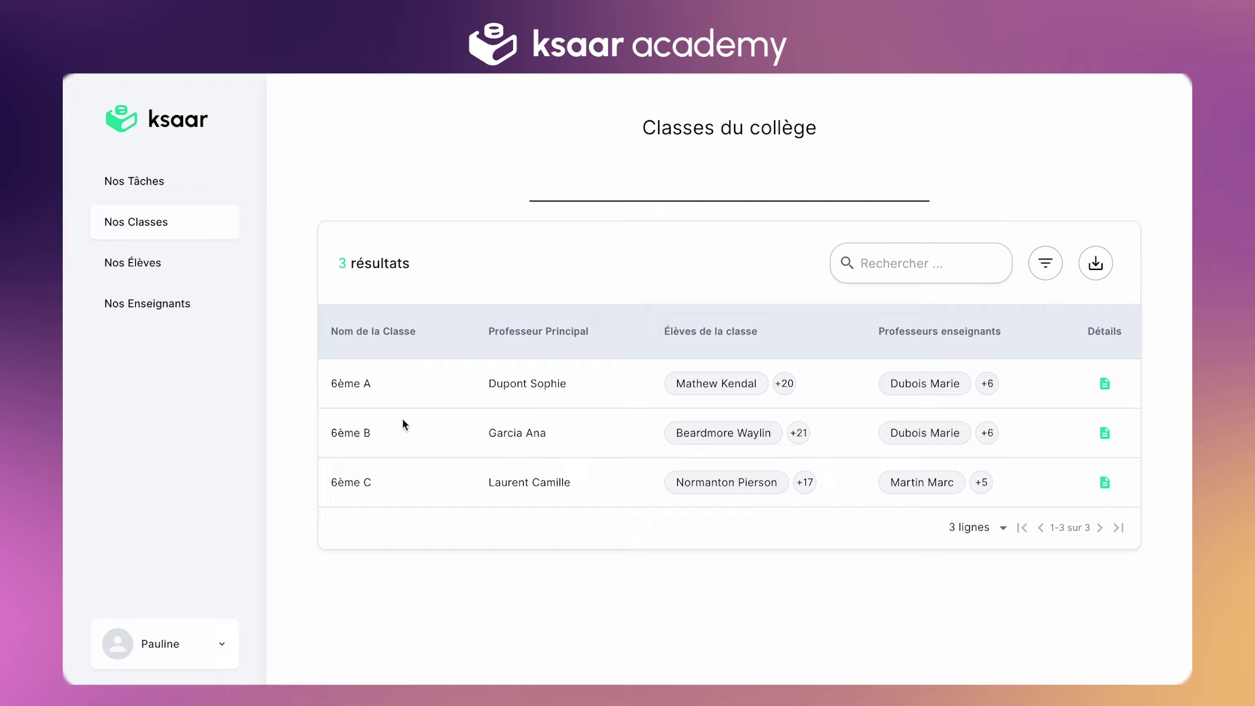
- Set the new Art-Plastique teacher as Professeur Principal of class 6ème B
{"action": "left_click", "coordinate": [1104, 433]}
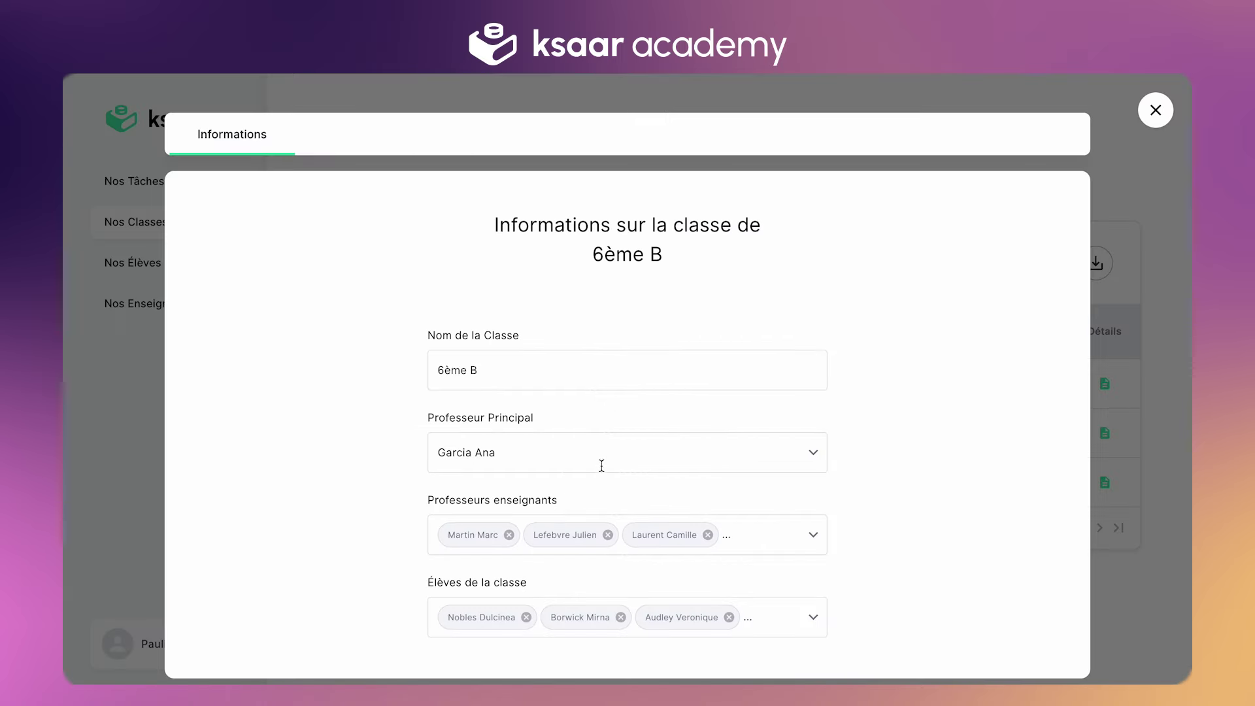
{"action": "left_click", "coordinate": [605, 453]}
{"action": "scroll", "coordinate": [566, 588], "scroll_direction": "down", "scroll_amount": 3}
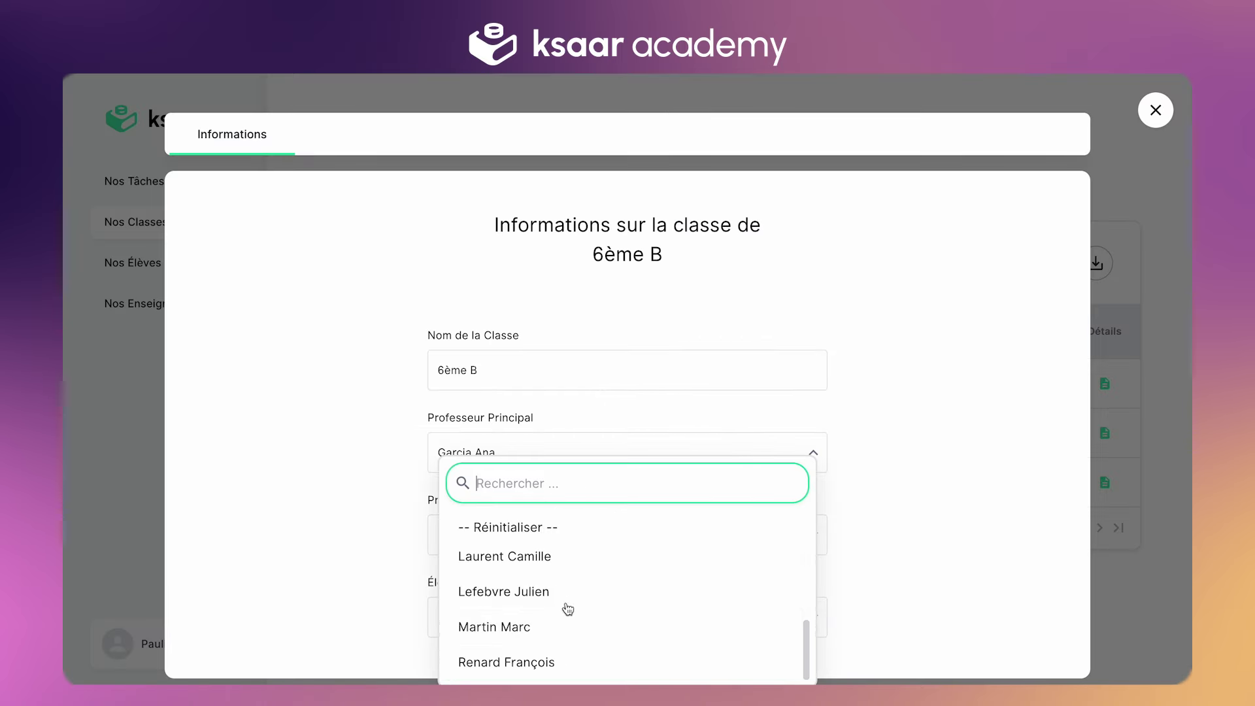
{"action": "left_click", "coordinate": [555, 668]}
{"action": "left_click", "coordinate": [1103, 217]}
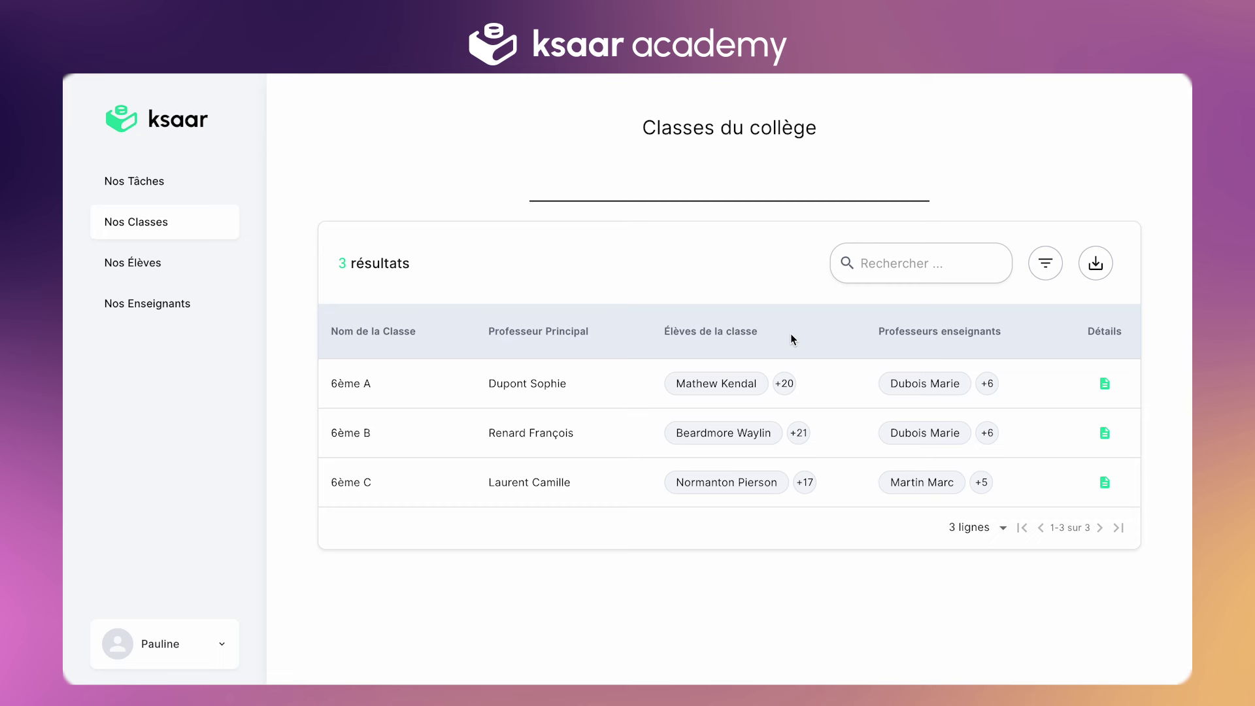
- Clear the supervised class on the record of the Sciences teacher who was in charge of 6ème B
{"action": "left_click", "coordinate": [178, 303]}
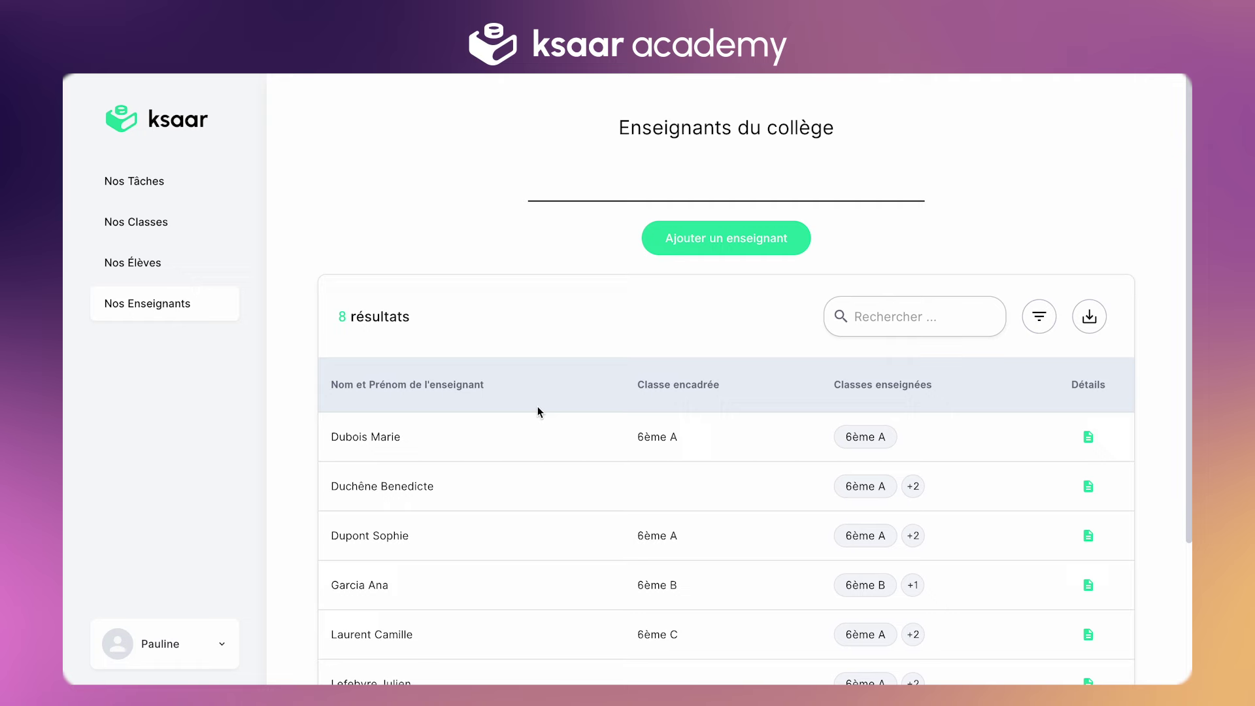
{"action": "scroll", "coordinate": [537, 410], "scroll_direction": "down", "scroll_amount": 3}
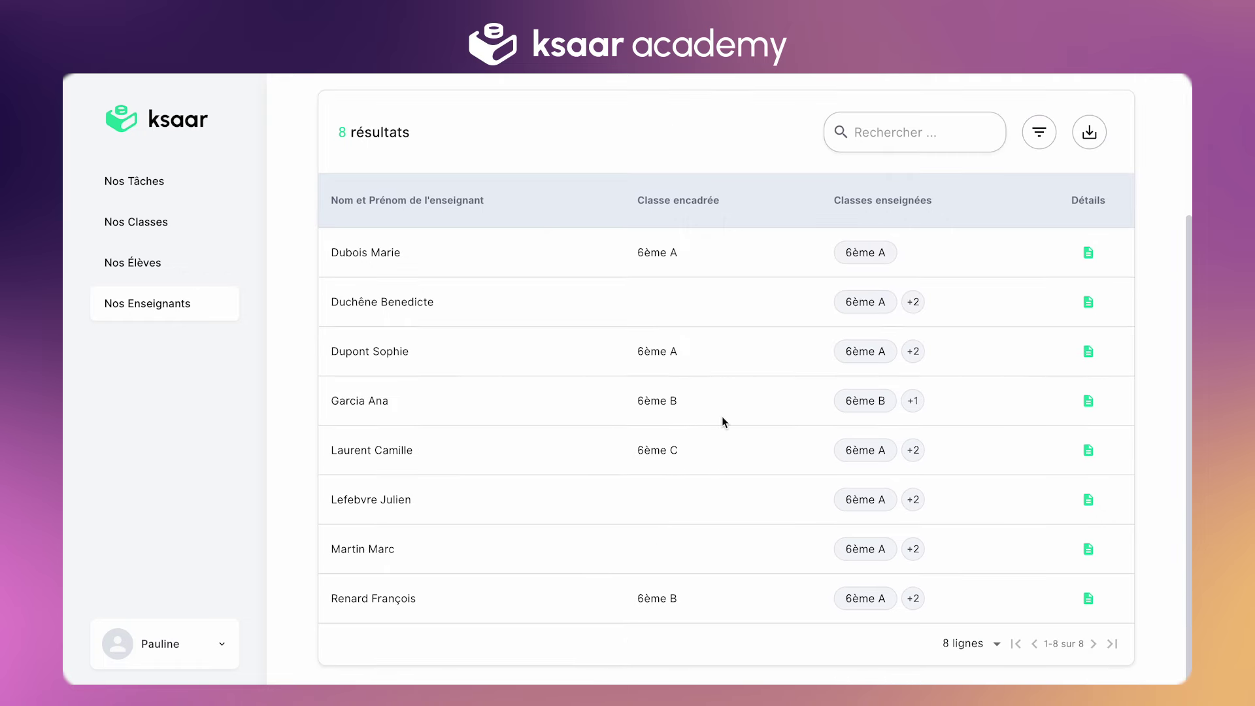
{"action": "left_click", "coordinate": [1089, 402]}
{"action": "scroll", "coordinate": [691, 457], "scroll_direction": "down", "scroll_amount": 1}
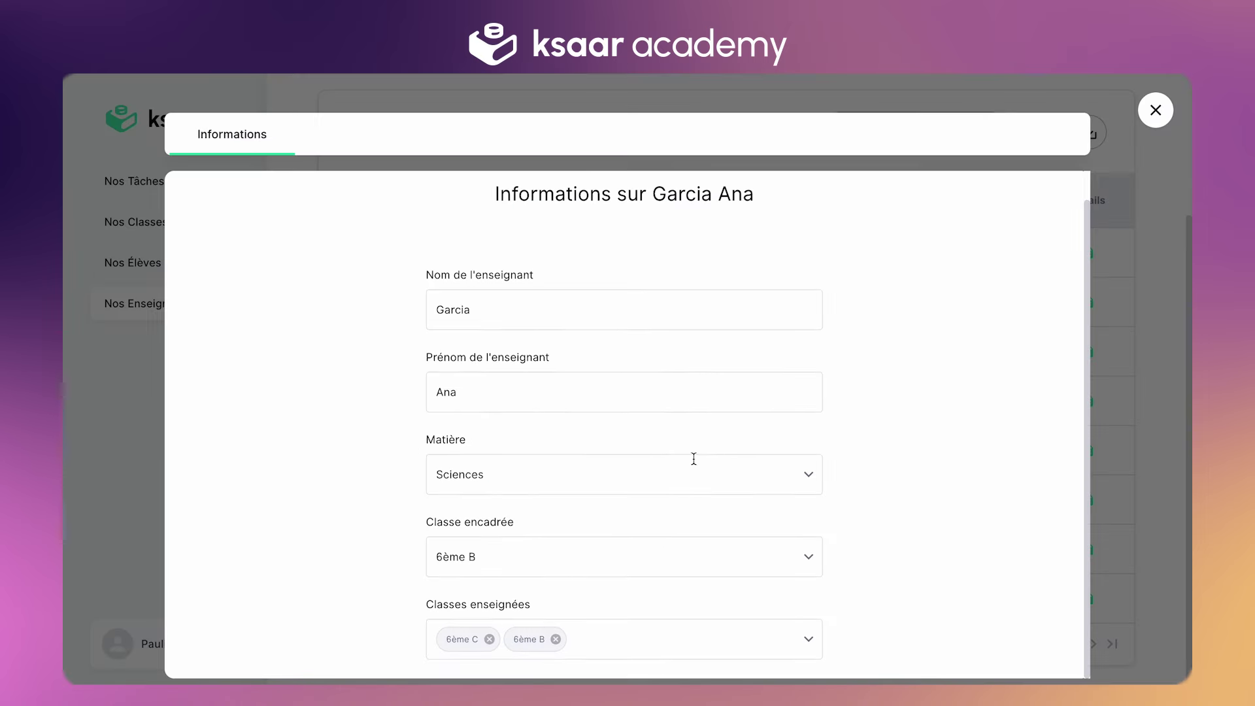
{"action": "left_click", "coordinate": [711, 561]}
{"action": "left_click", "coordinate": [1155, 110]}
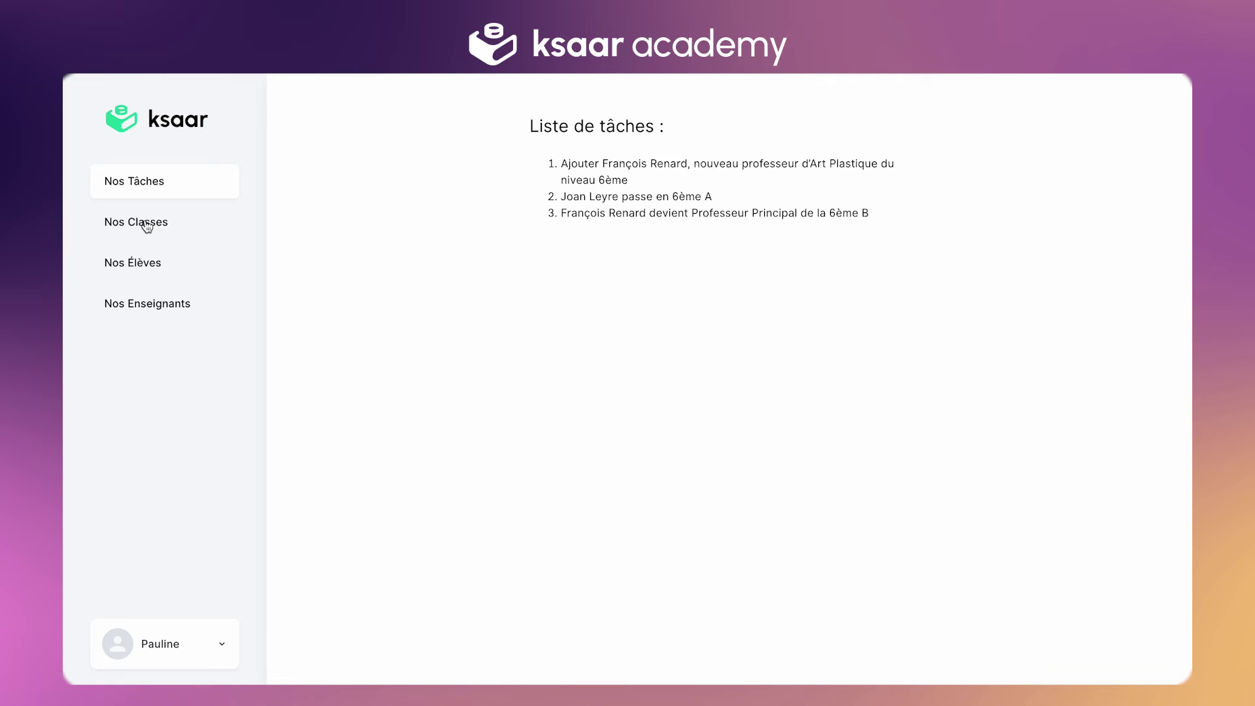
- Review the supervised classes in the teacher list, and return to the class list
{"action": "left_click", "coordinate": [162, 306]}
{"action": "scroll", "coordinate": [456, 396], "scroll_direction": "down", "scroll_amount": 3}
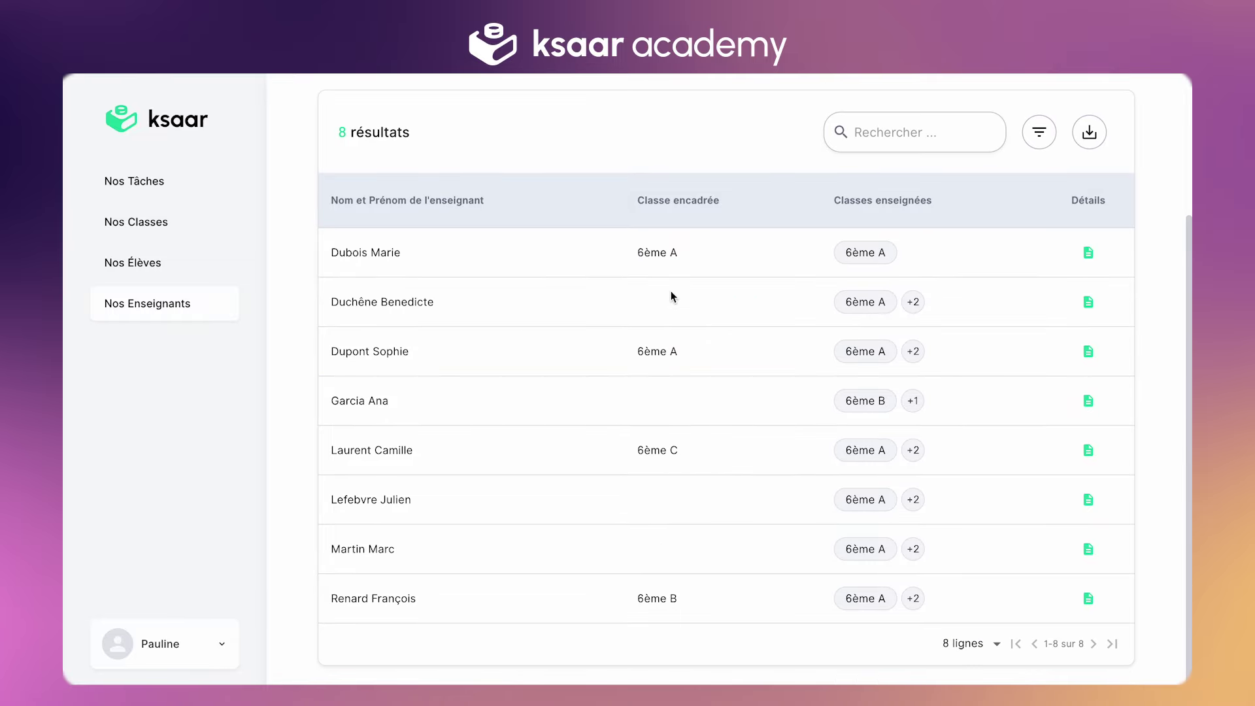
{"action": "left_click", "coordinate": [136, 223]}
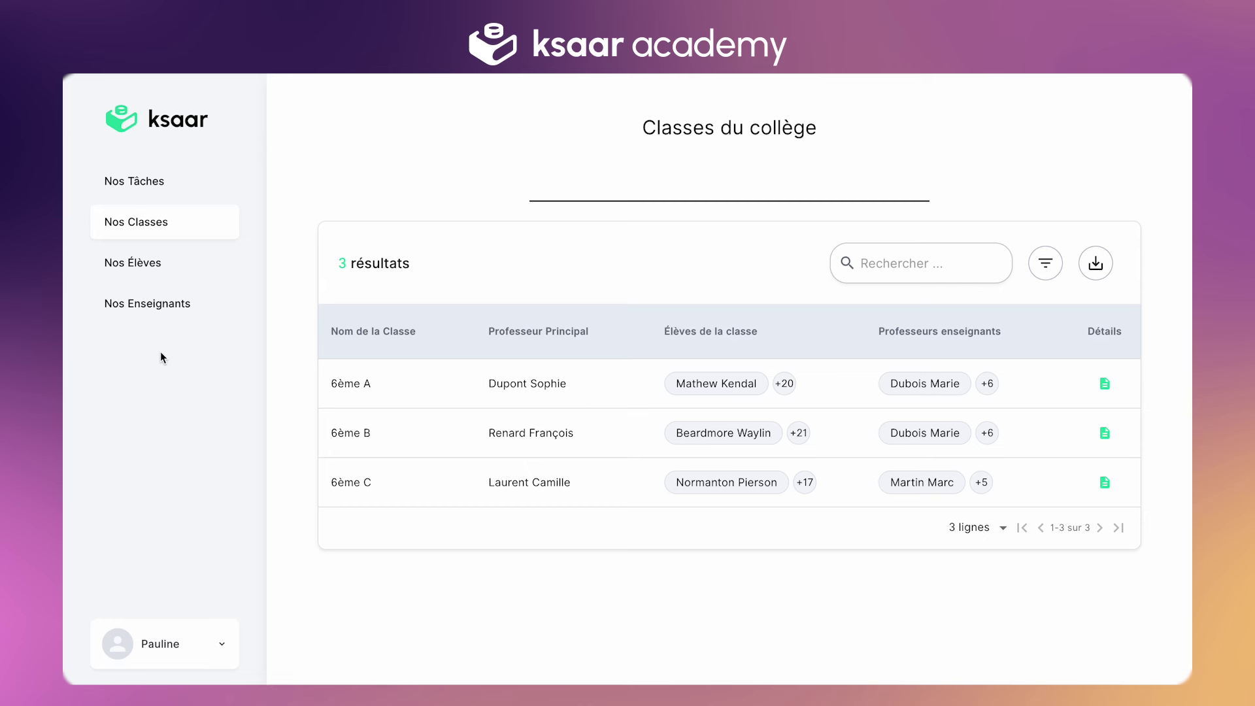
- Search the students by first name to check the assigned class, and expand the student list of class 6ème A
{"action": "left_click", "coordinate": [138, 263]}
{"action": "left_click", "coordinate": [896, 263]}
{"action": "type", "text": "jeremia"}
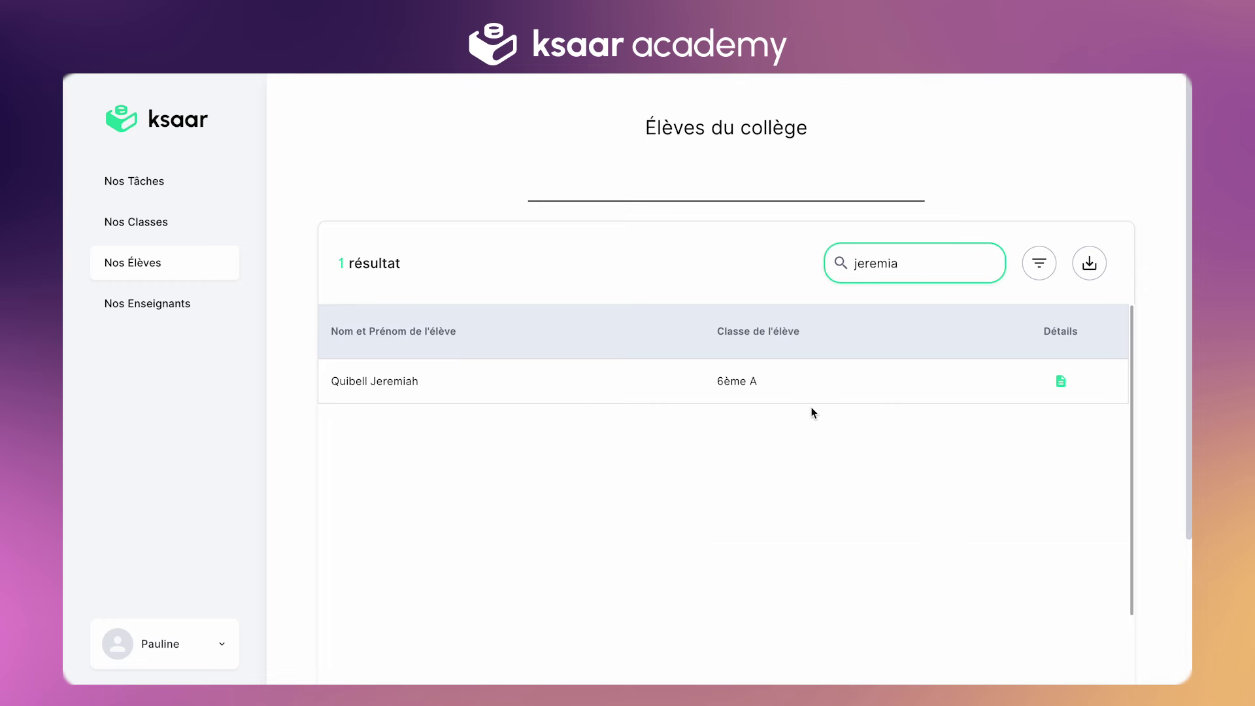
{"action": "left_click", "coordinate": [142, 230]}
{"action": "left_click", "coordinate": [785, 383]}
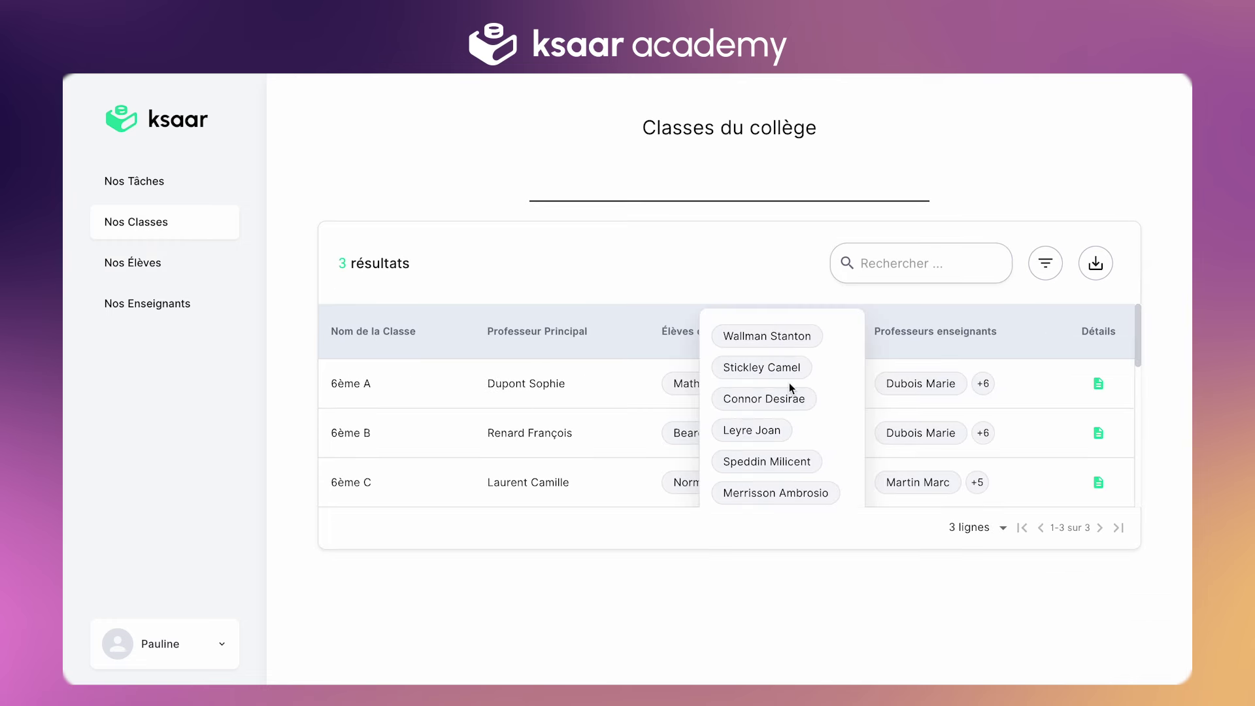
- Examine the full student list of class 6ème A, and expand and read the student list of class 6ème B
{"action": "scroll", "coordinate": [783, 419], "scroll_direction": "down", "scroll_amount": 5}
{"action": "left_click", "coordinate": [647, 457]}
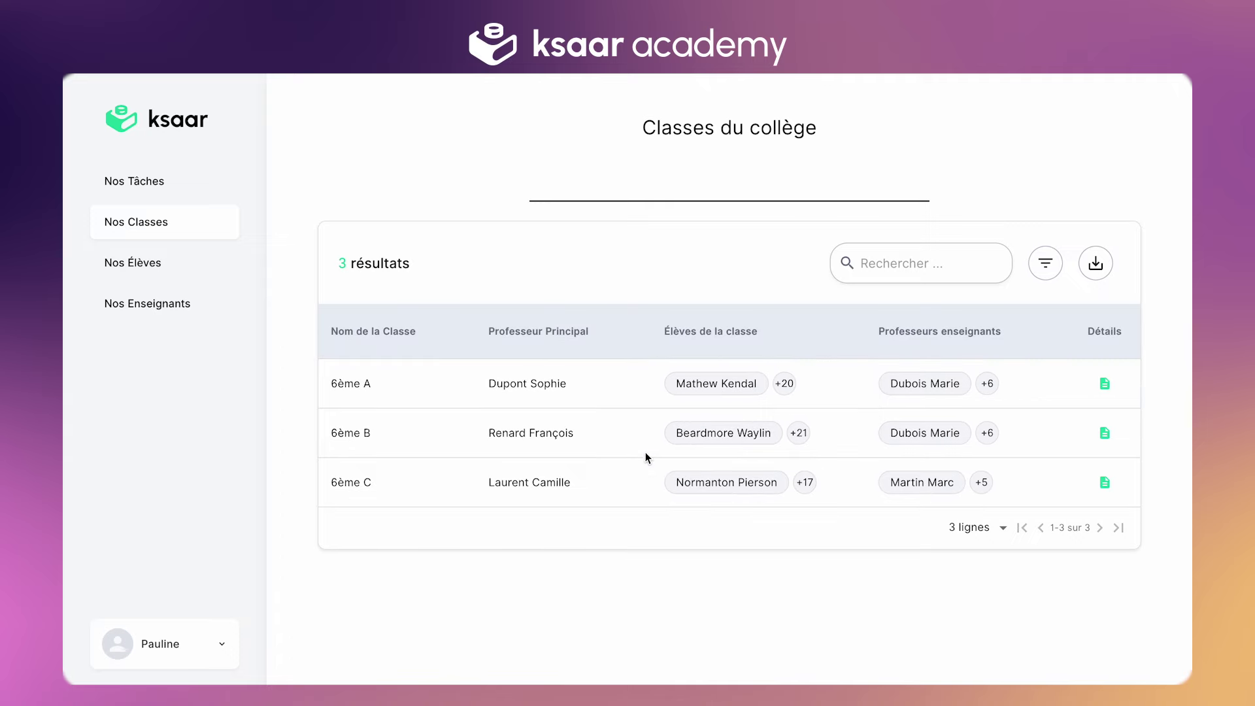
{"action": "left_click", "coordinate": [798, 433]}
{"action": "scroll", "coordinate": [789, 458], "scroll_direction": "down", "scroll_amount": 3}
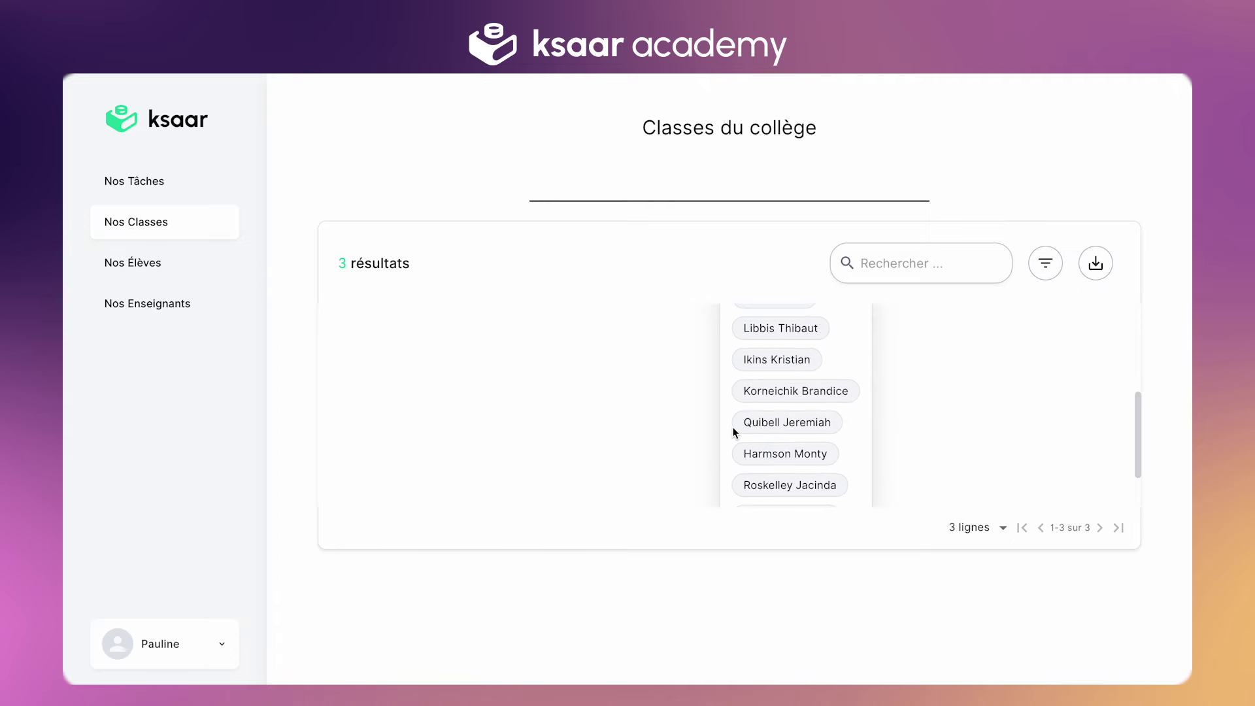
{"action": "left_click", "coordinate": [391, 421]}
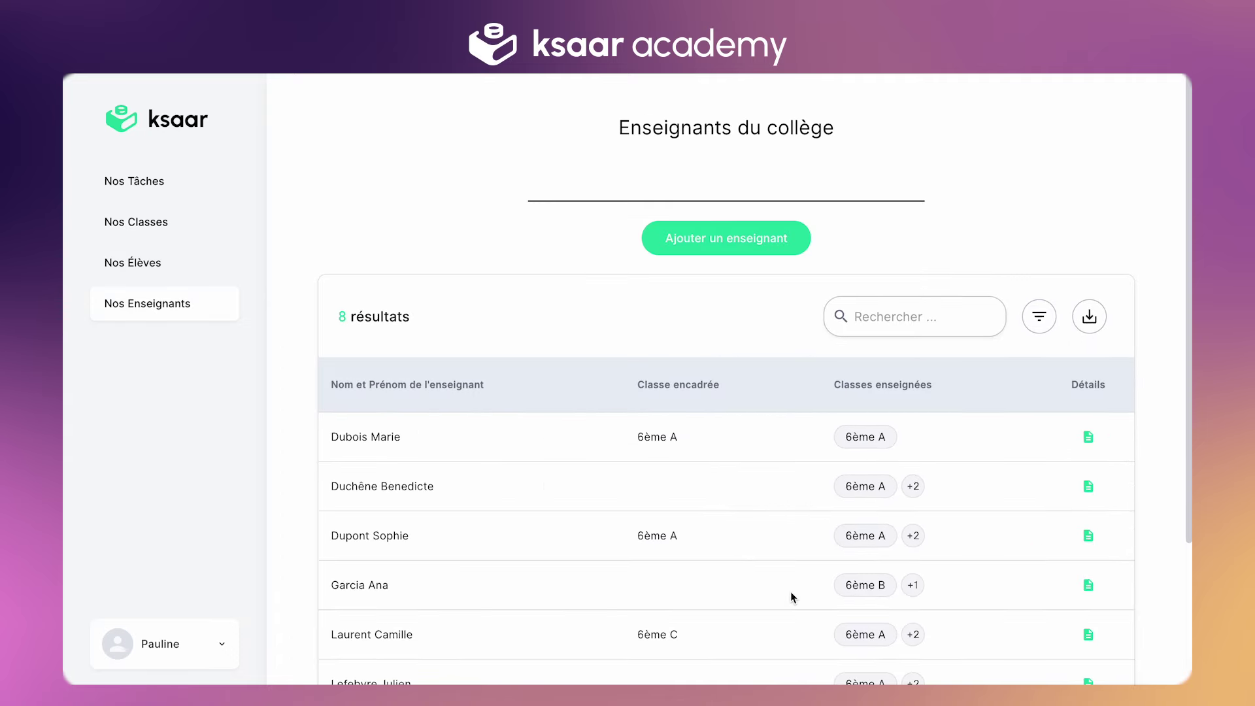
- Check the taught classes of the Sciences teacher without a 6ème A link, and compare them with the teachers listed for class 6ème B
{"action": "scroll", "coordinate": [791, 591], "scroll_direction": "down", "scroll_amount": 3}
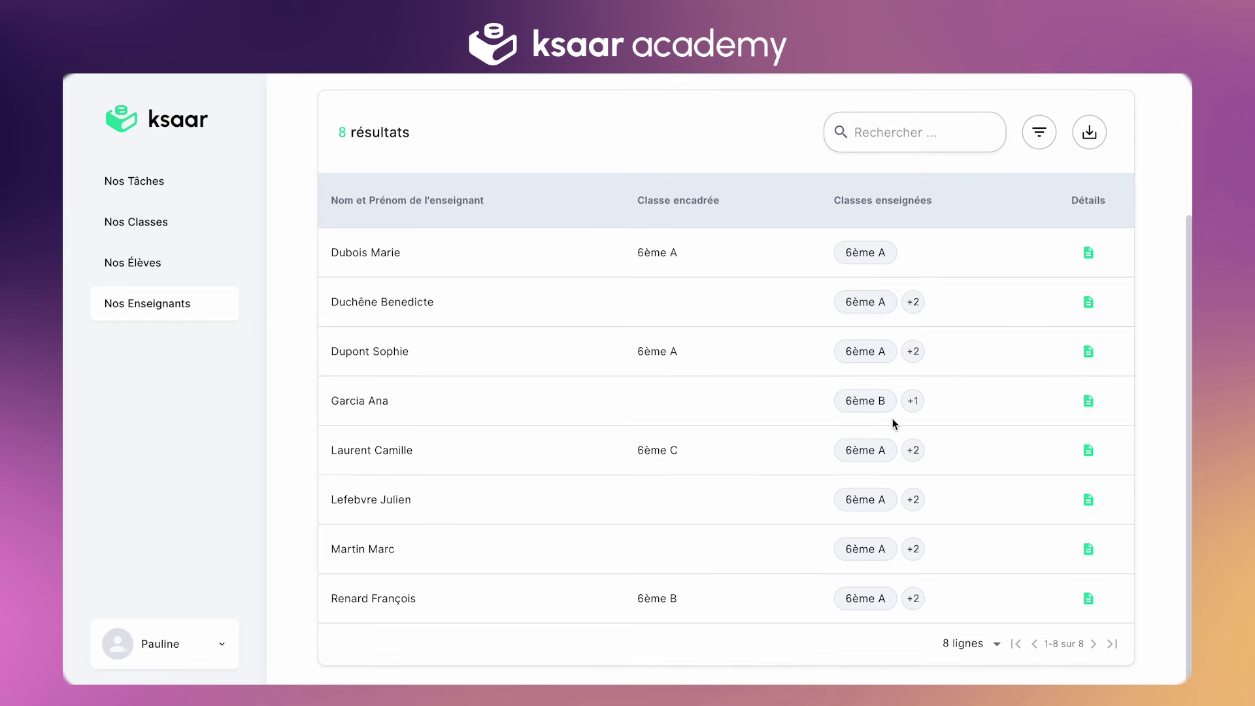
{"action": "left_click", "coordinate": [912, 401]}
{"action": "left_click", "coordinate": [136, 225]}
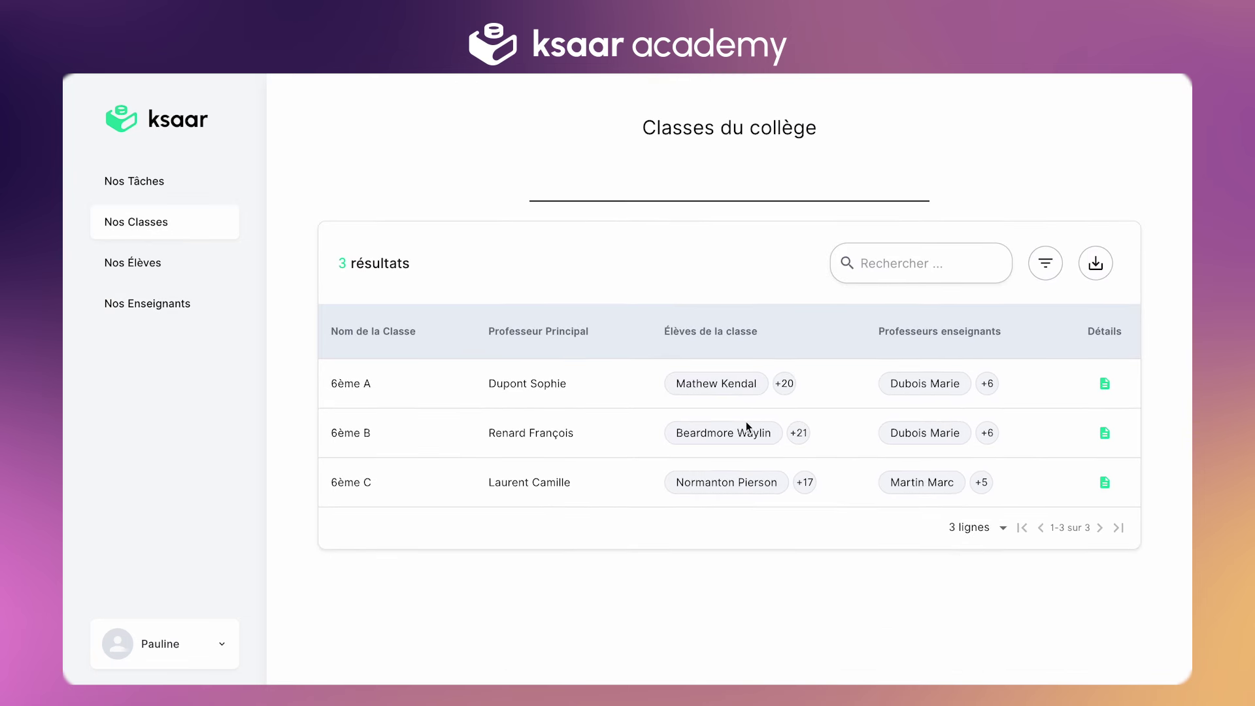
{"action": "left_click", "coordinate": [987, 432]}
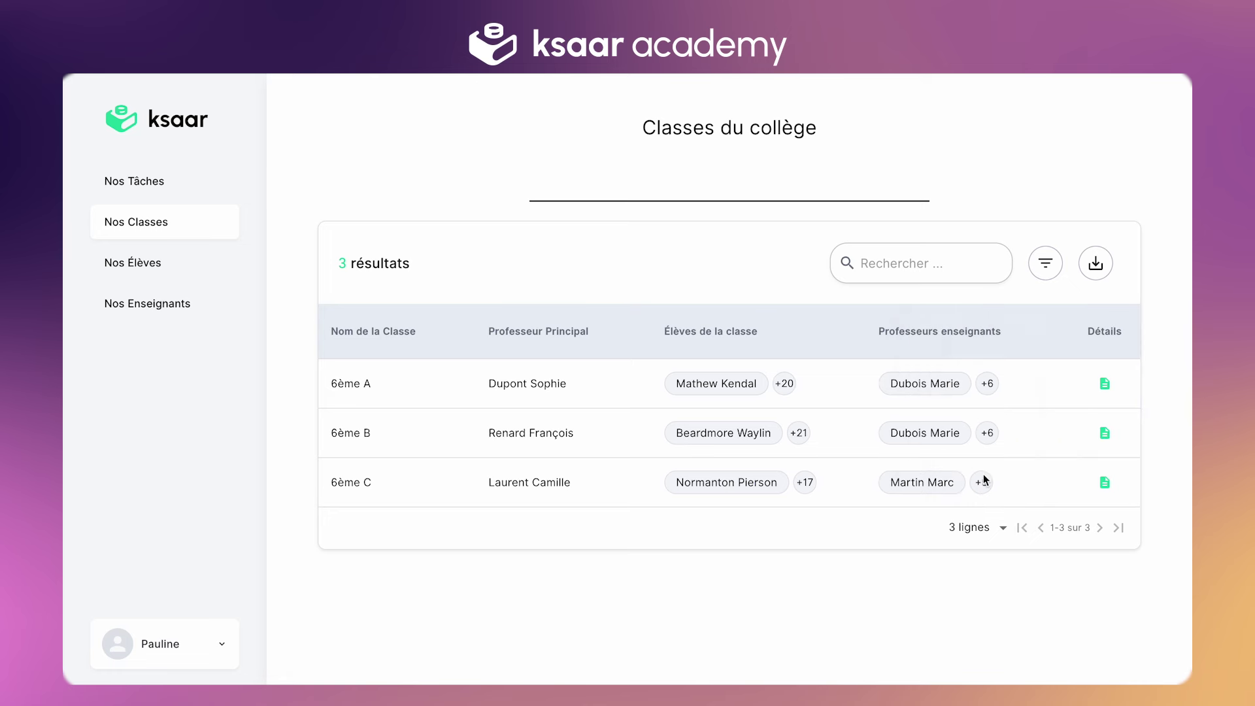
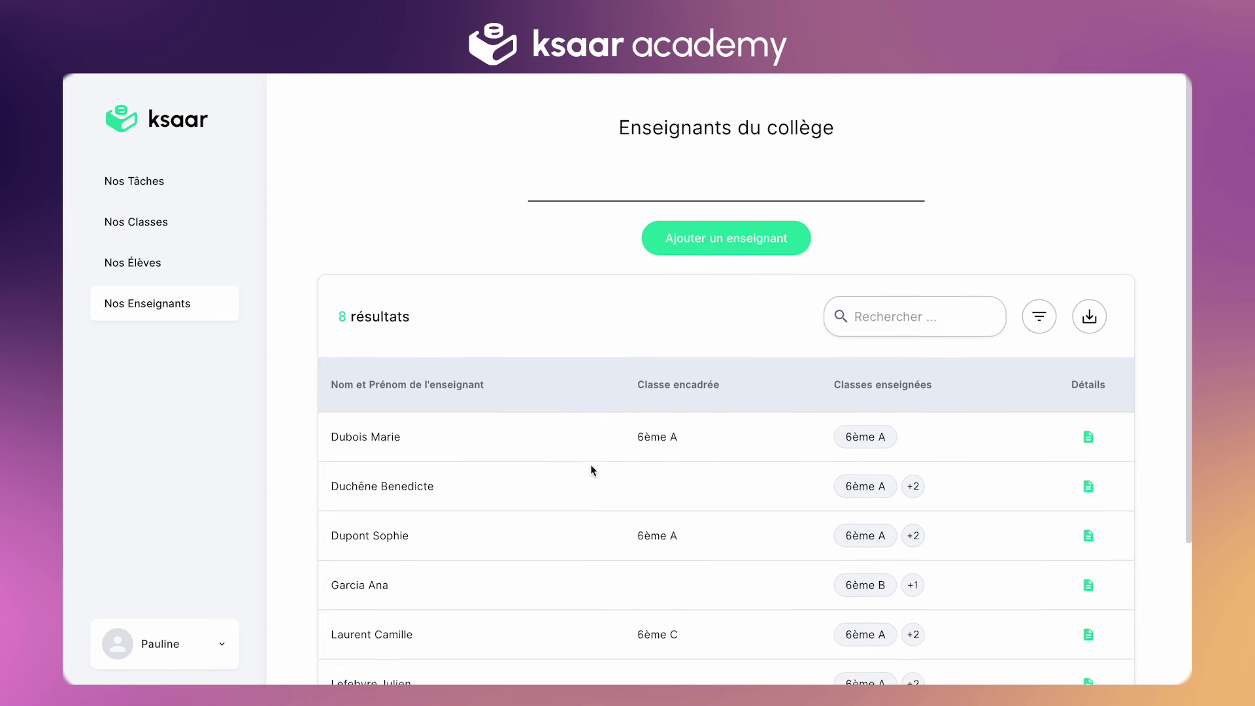
- Review the Classe encadrée entries of all teachers in the teacher list
{"action": "scroll", "coordinate": [590, 464], "scroll_direction": "down", "scroll_amount": 3}
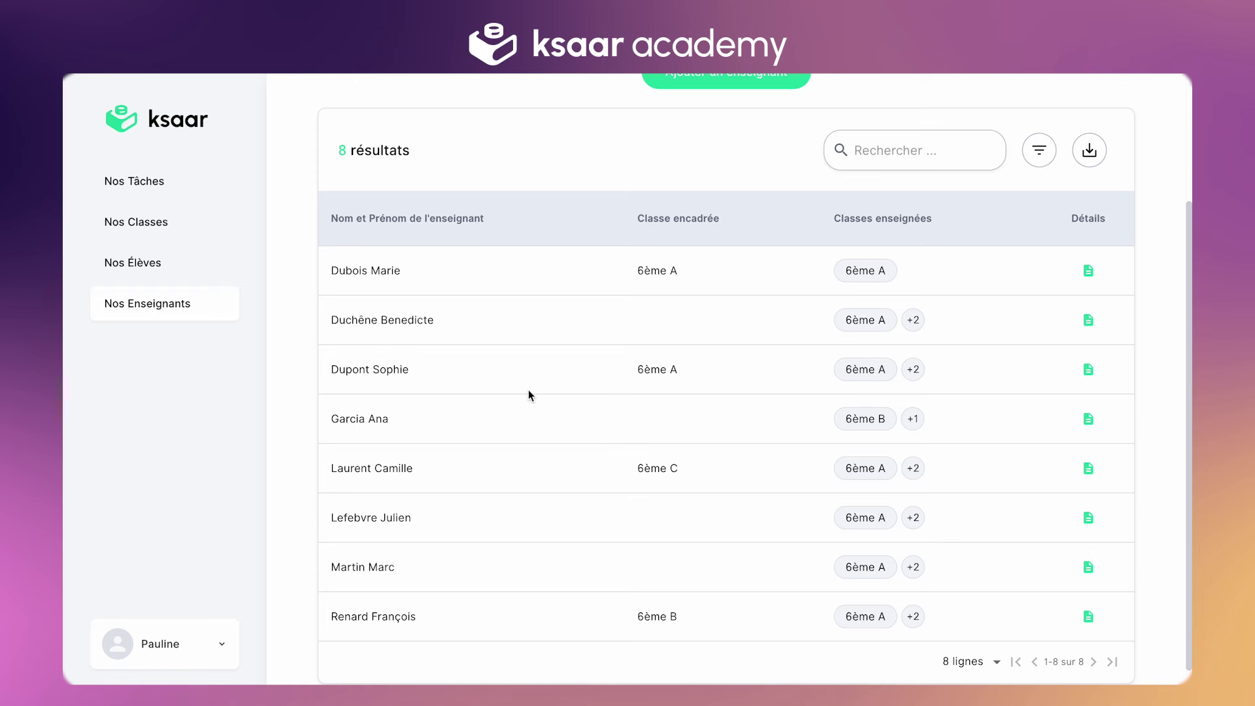
{"action": "scroll", "coordinate": [528, 394], "scroll_direction": "down", "scroll_amount": 1}
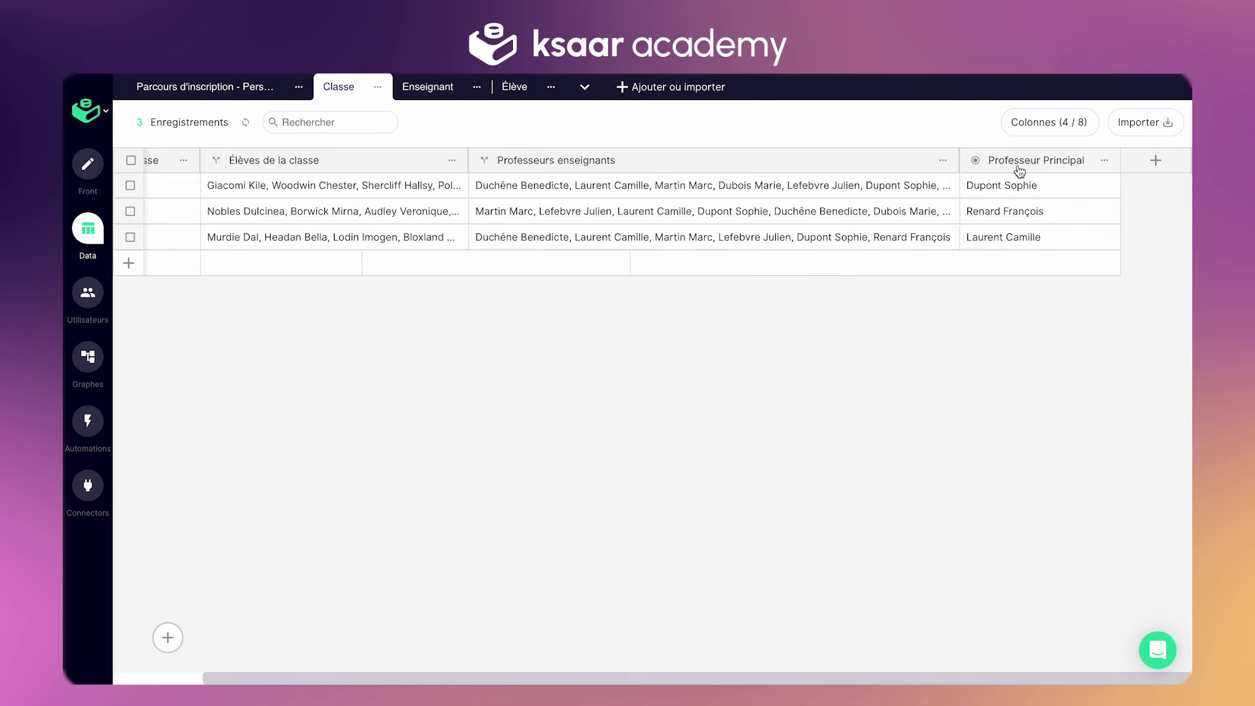
- Synchronise the Classe encadrée link of the Enseignant table with Professeur Principal, choosing Classe encadrée as the link to preserve
{"action": "left_click", "coordinate": [431, 95]}
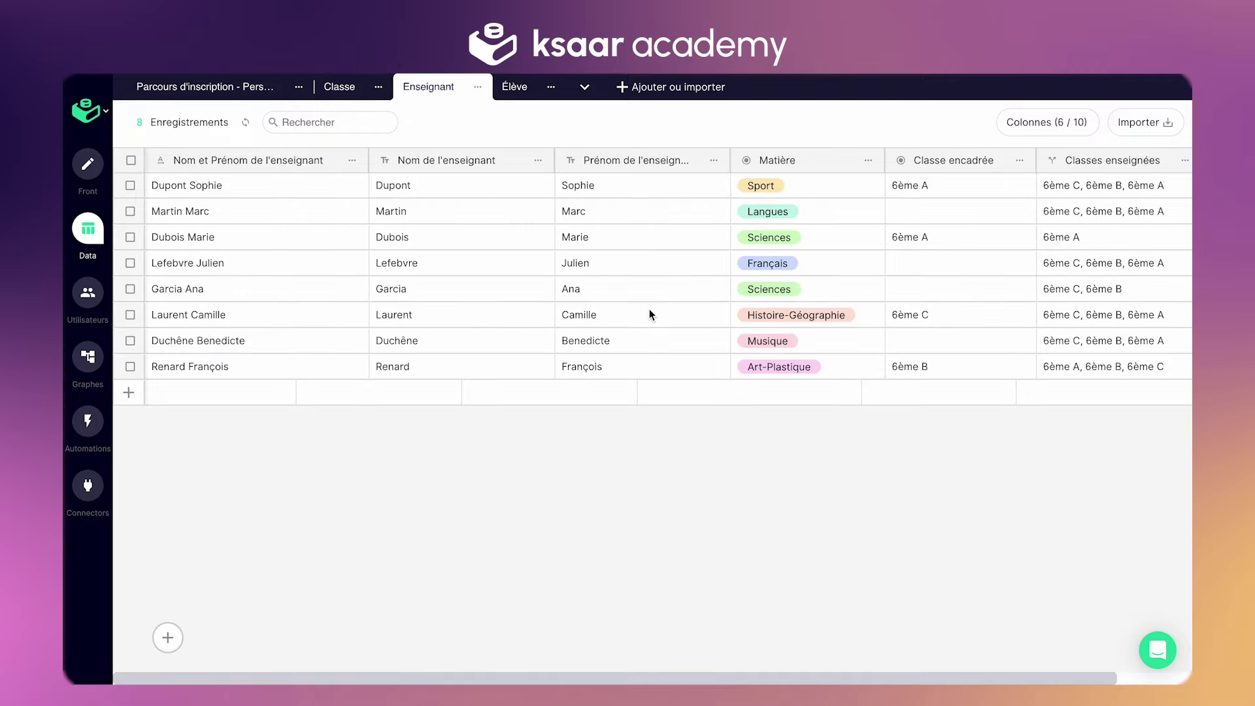
{"action": "left_click", "coordinate": [941, 148]}
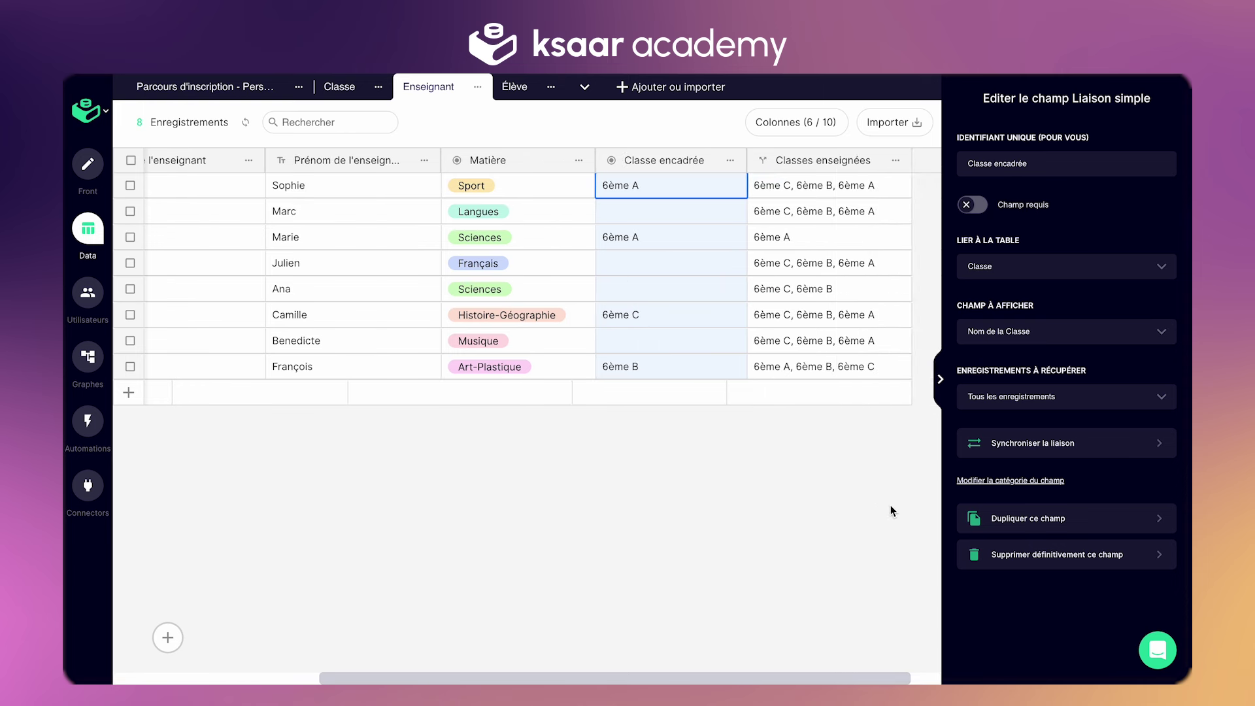
{"action": "left_click", "coordinate": [1051, 456]}
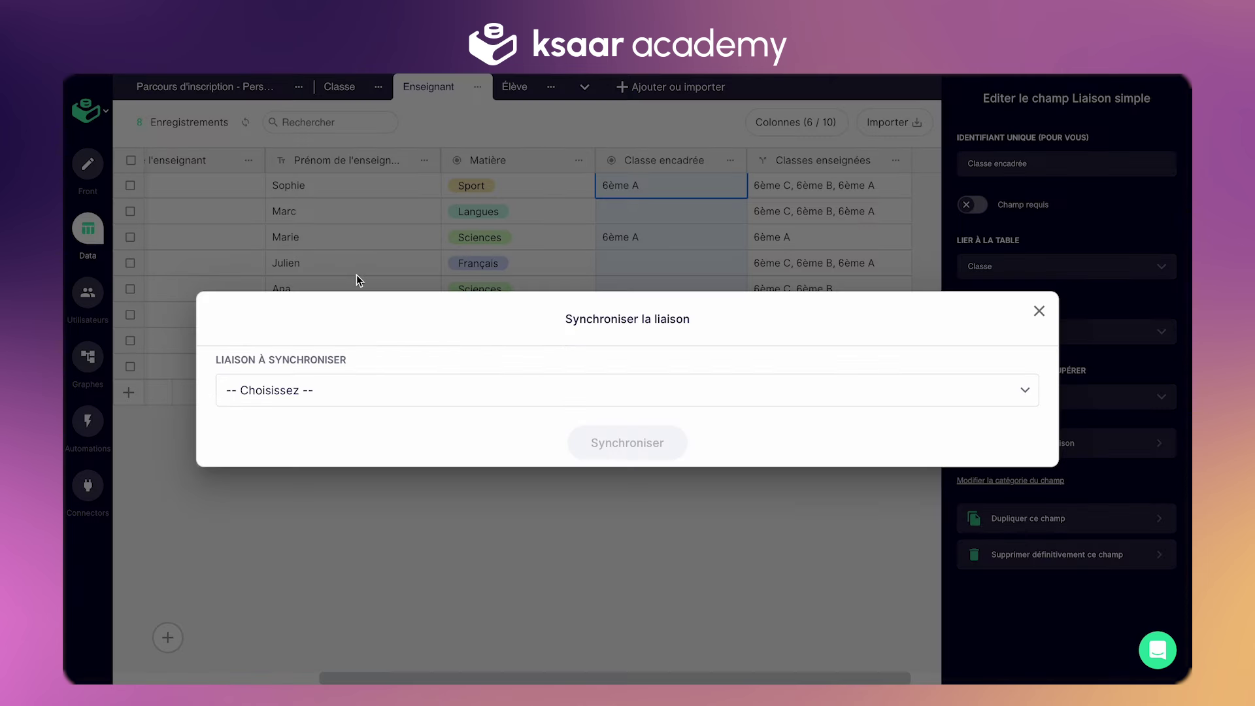
{"action": "left_click", "coordinate": [396, 392]}
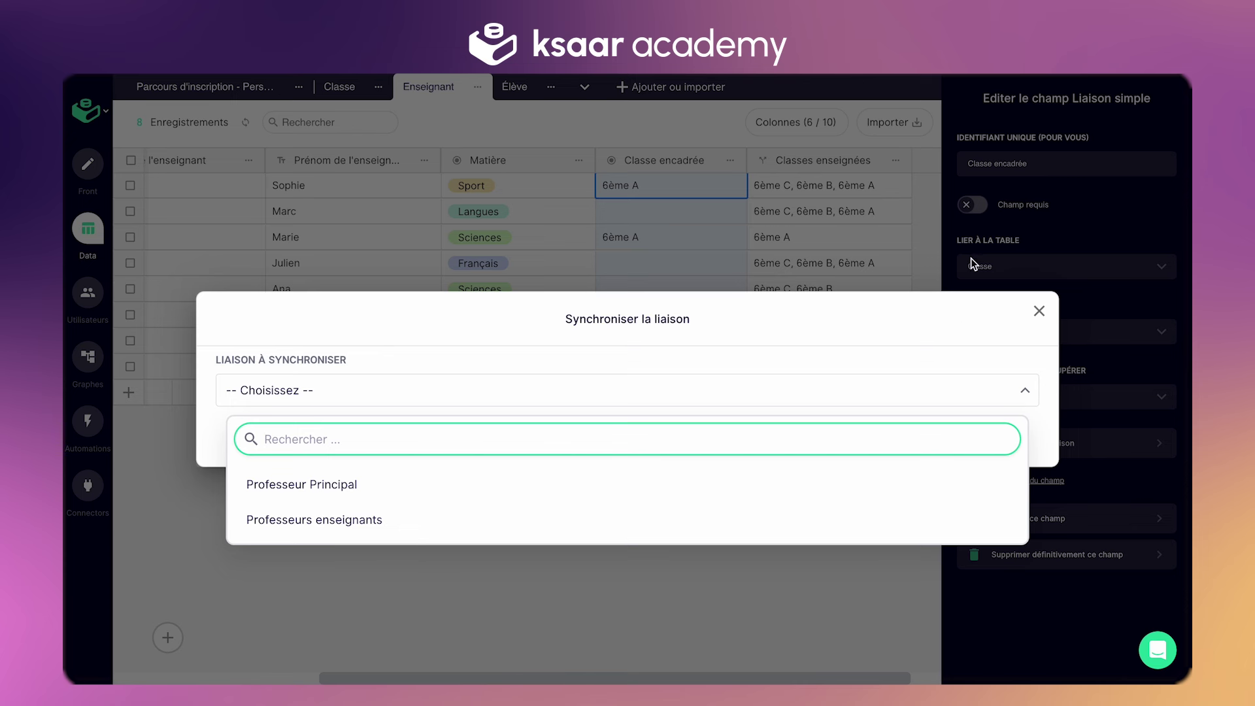
{"action": "left_click", "coordinate": [376, 485]}
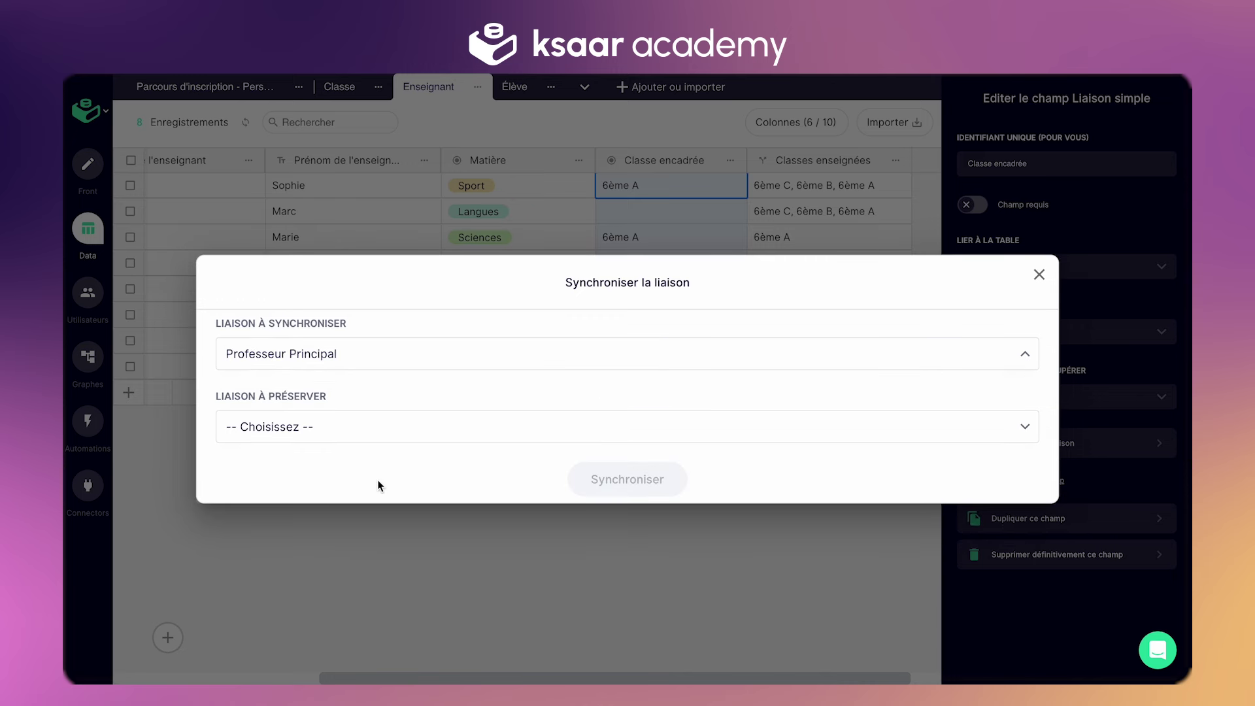
{"action": "left_click", "coordinate": [386, 430]}
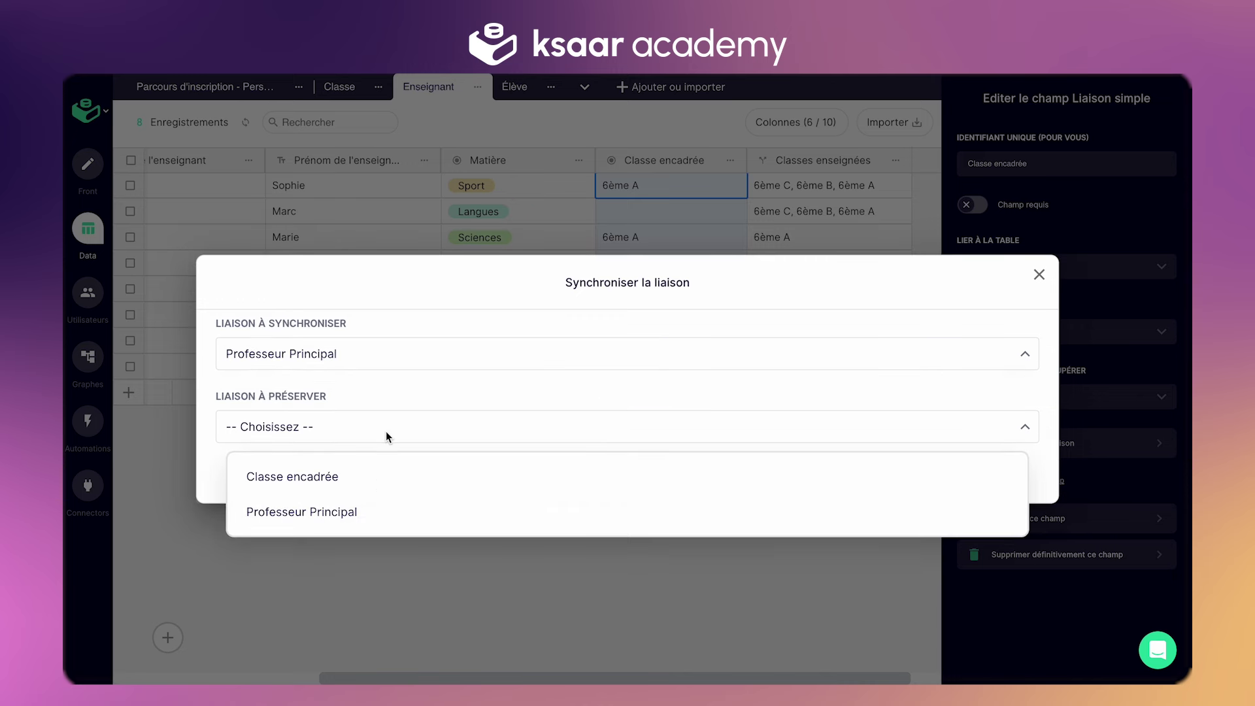
{"action": "left_click", "coordinate": [351, 481]}
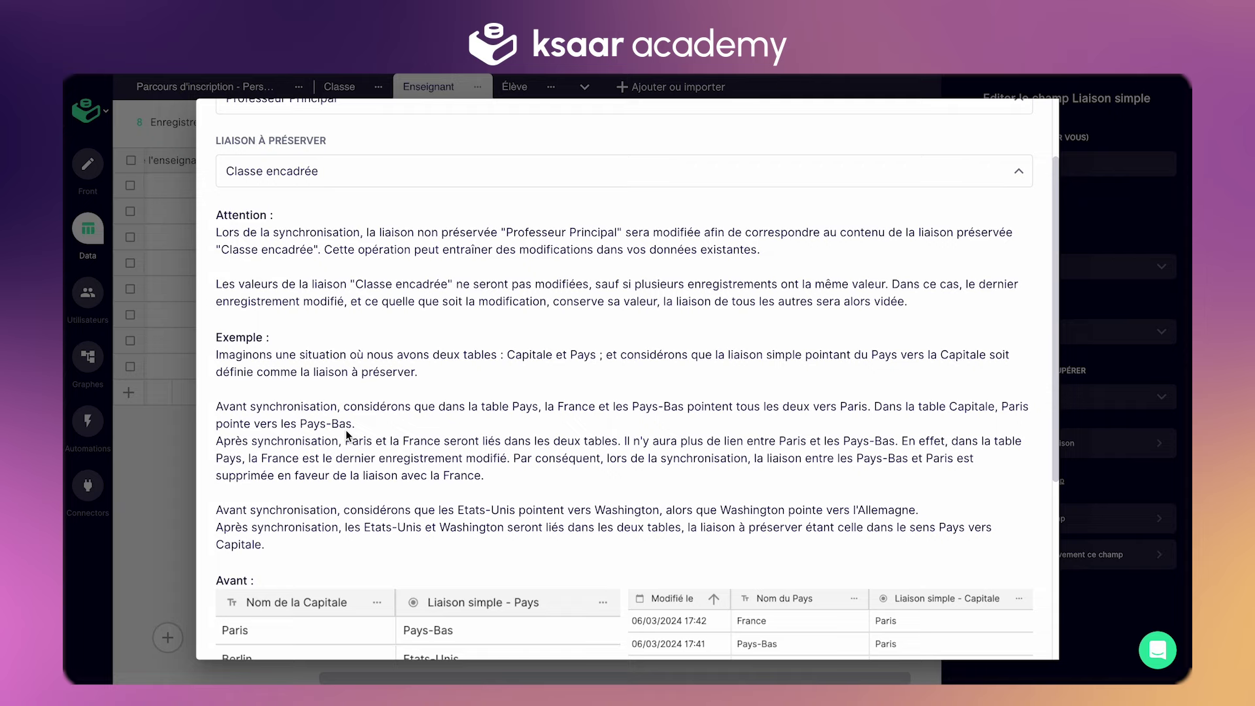
{"action": "scroll", "coordinate": [665, 647], "scroll_direction": "down", "scroll_amount": 5}
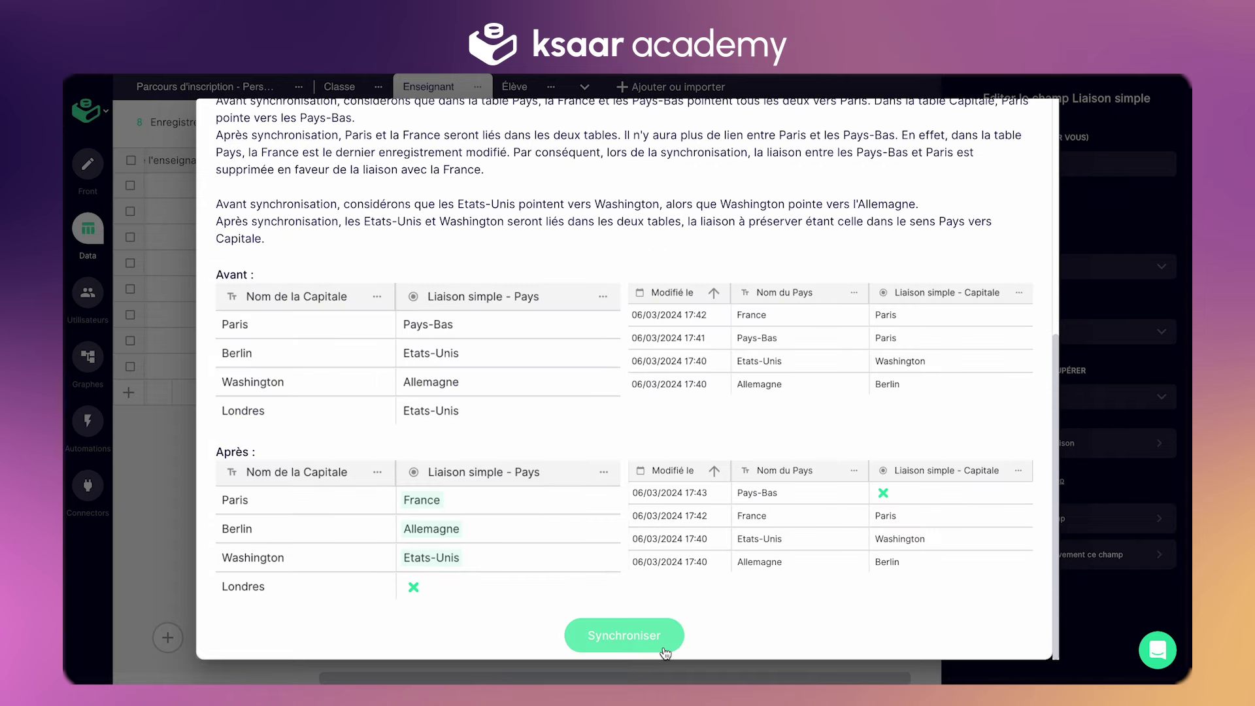
{"action": "left_click", "coordinate": [663, 649]}
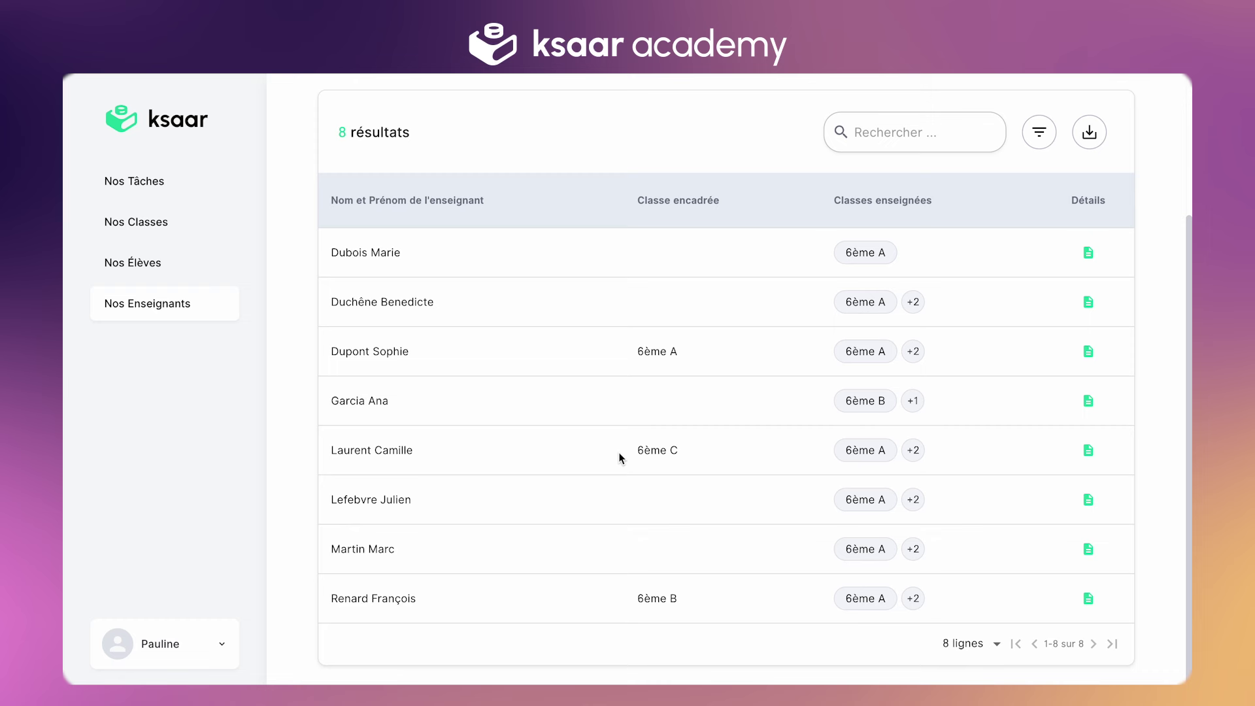
- Expand the same Sciences teacher's Classes enseignées, and recheck the Professeurs enseignants of class 6ème B in the class list
{"action": "mouse_move", "coordinate": [919, 408]}
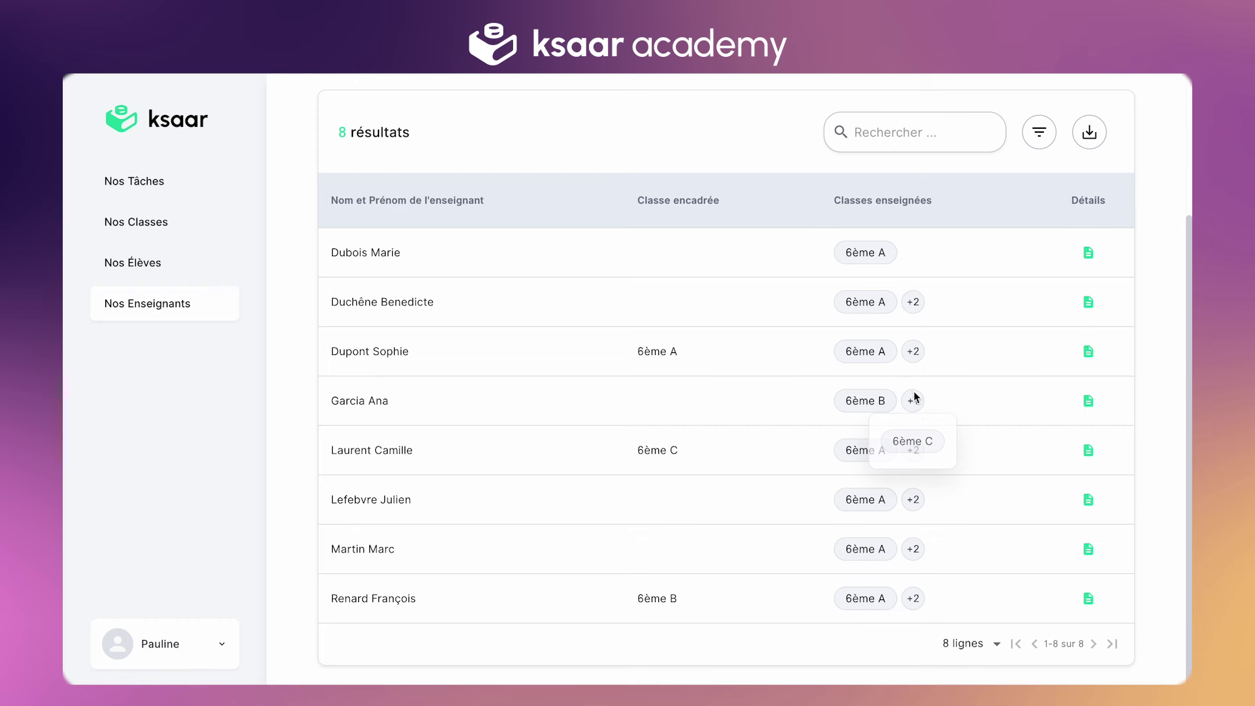
{"action": "left_click", "coordinate": [163, 221]}
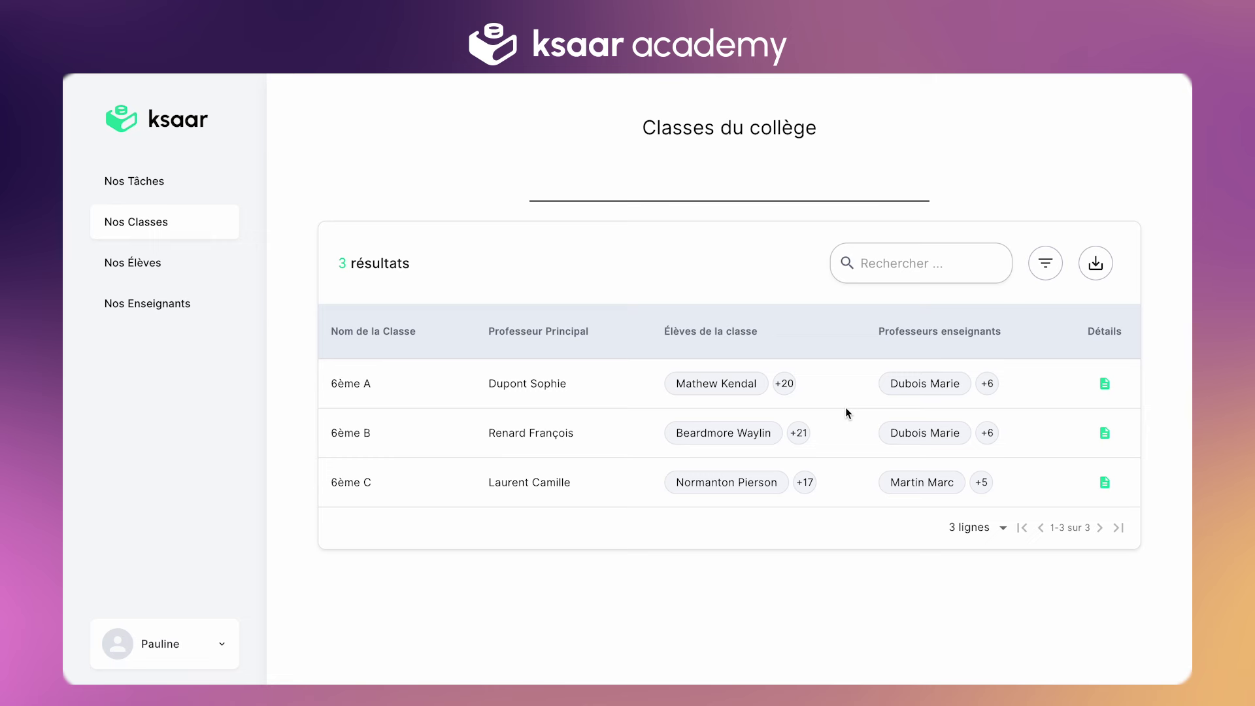
{"action": "mouse_move", "coordinate": [985, 434]}
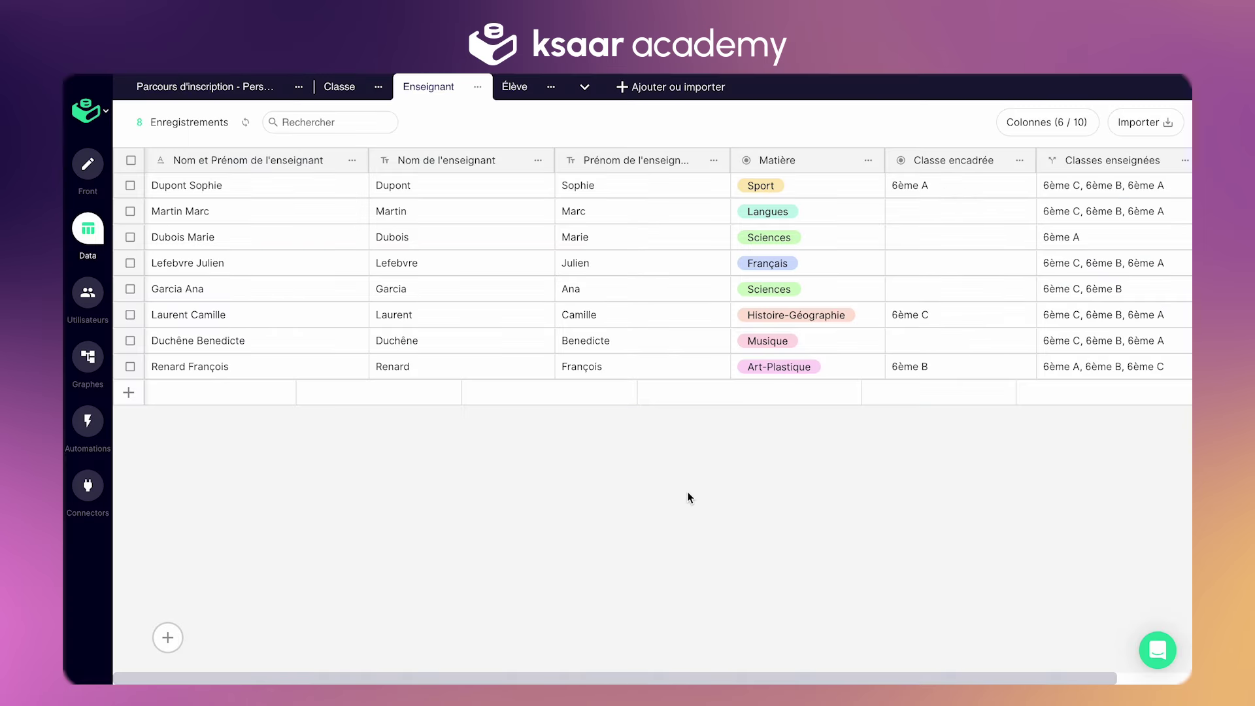
- Synchronise the Professeurs enseignants link of the Classe table with the Classes enseignées link
{"action": "scroll", "coordinate": [756, 316], "scroll_direction": "right", "scroll_amount": 3}
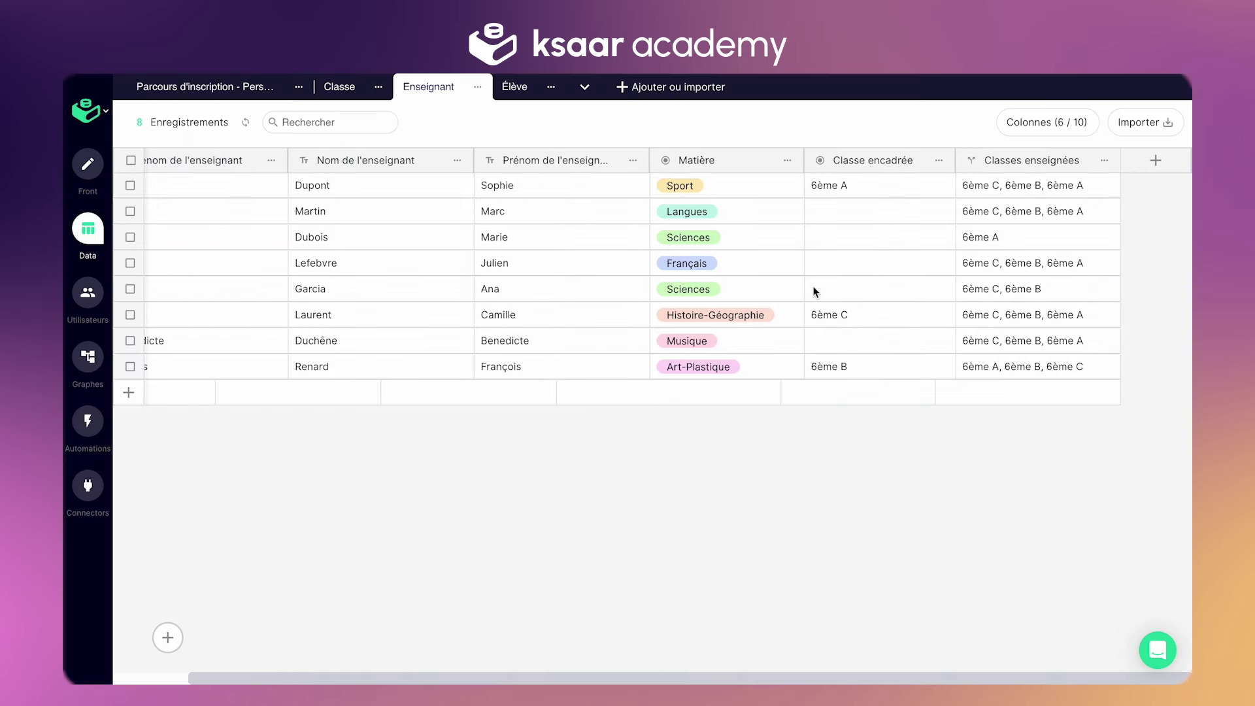
{"action": "left_click", "coordinate": [337, 90]}
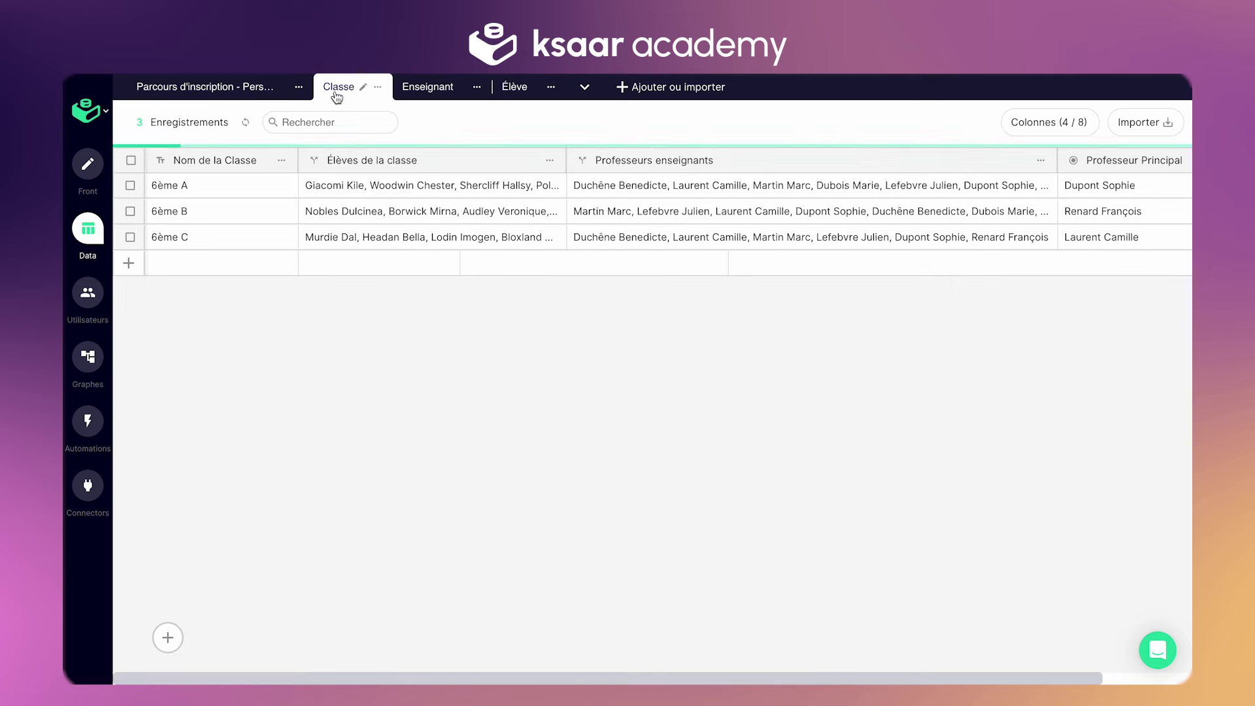
{"action": "scroll", "coordinate": [617, 164], "scroll_direction": "left", "scroll_amount": 3}
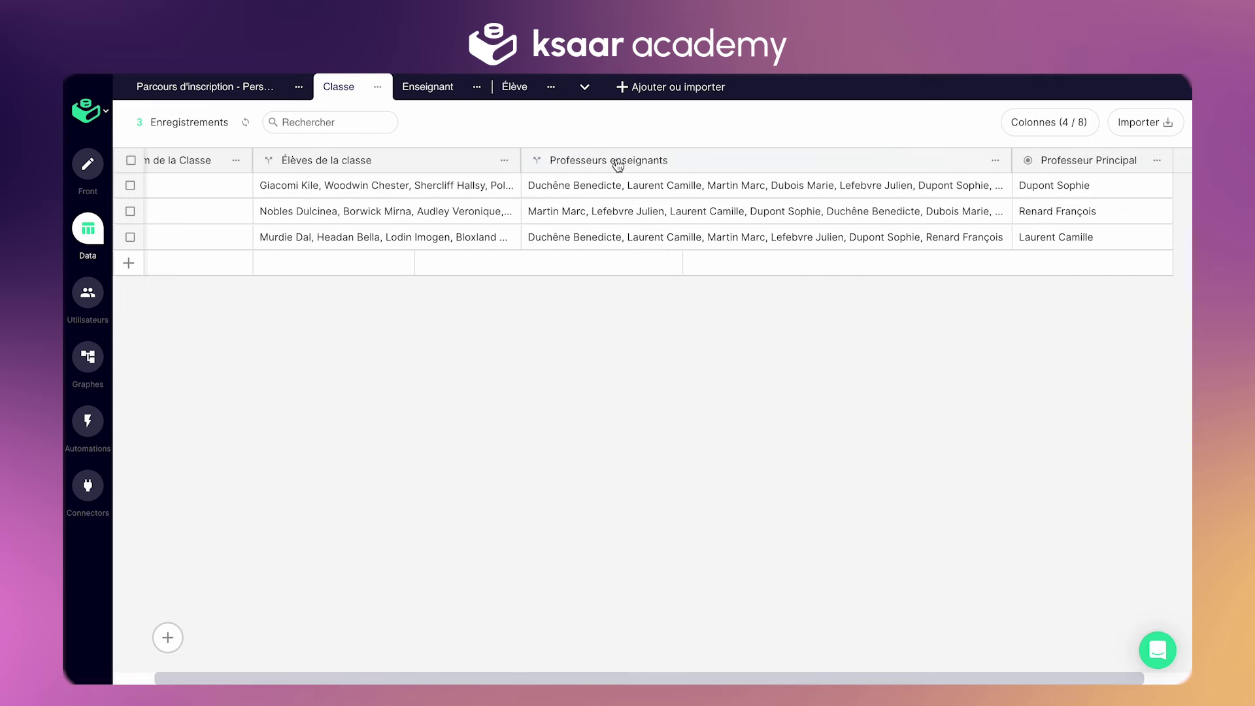
{"action": "left_click", "coordinate": [733, 170]}
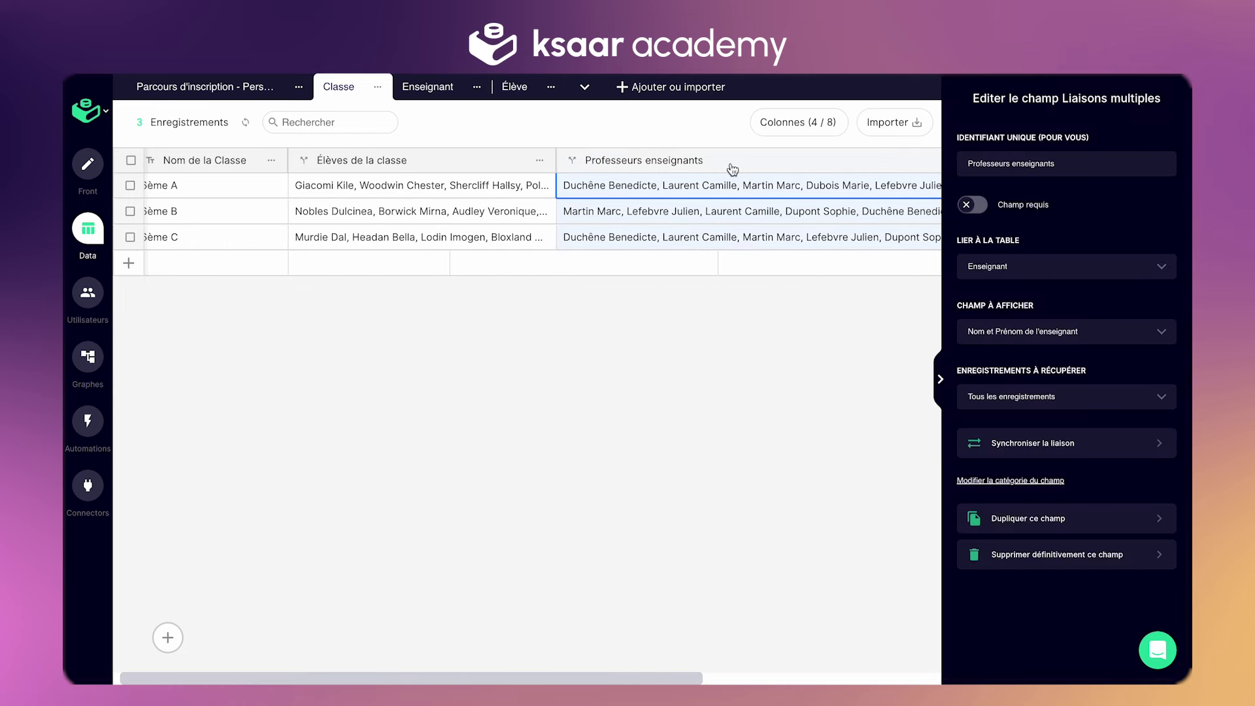
{"action": "left_click", "coordinate": [1030, 446]}
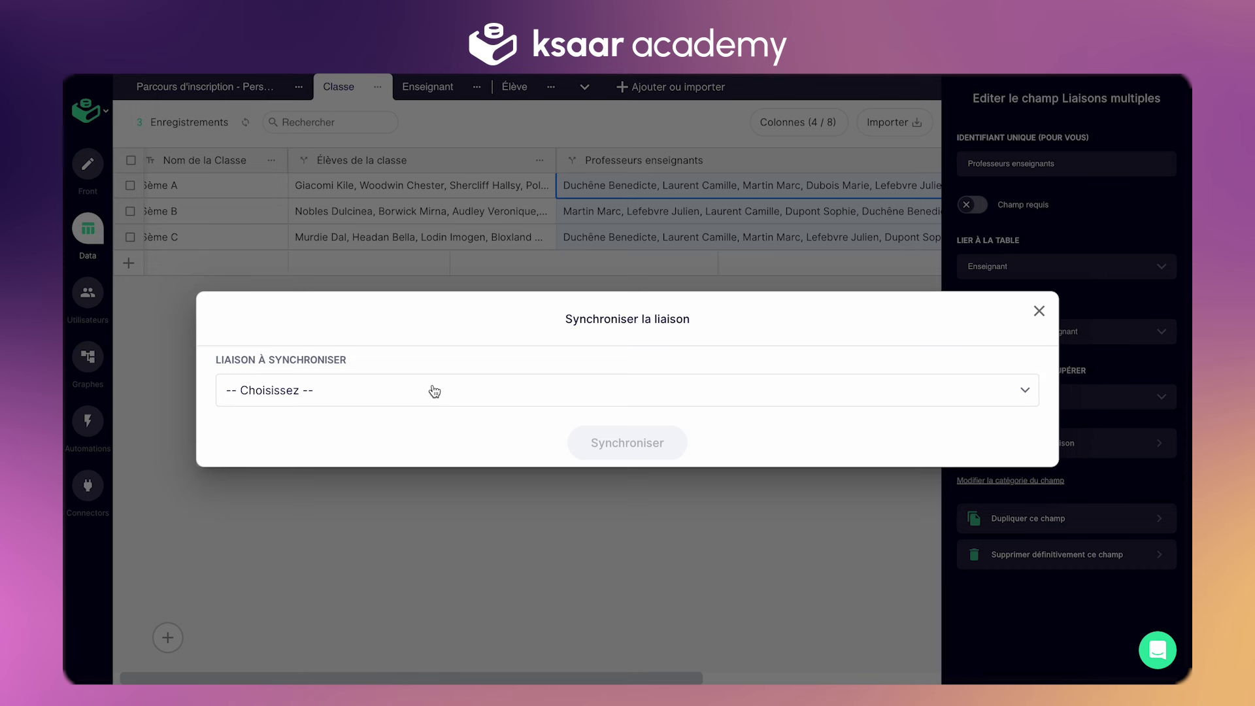
{"action": "left_click", "coordinate": [435, 391]}
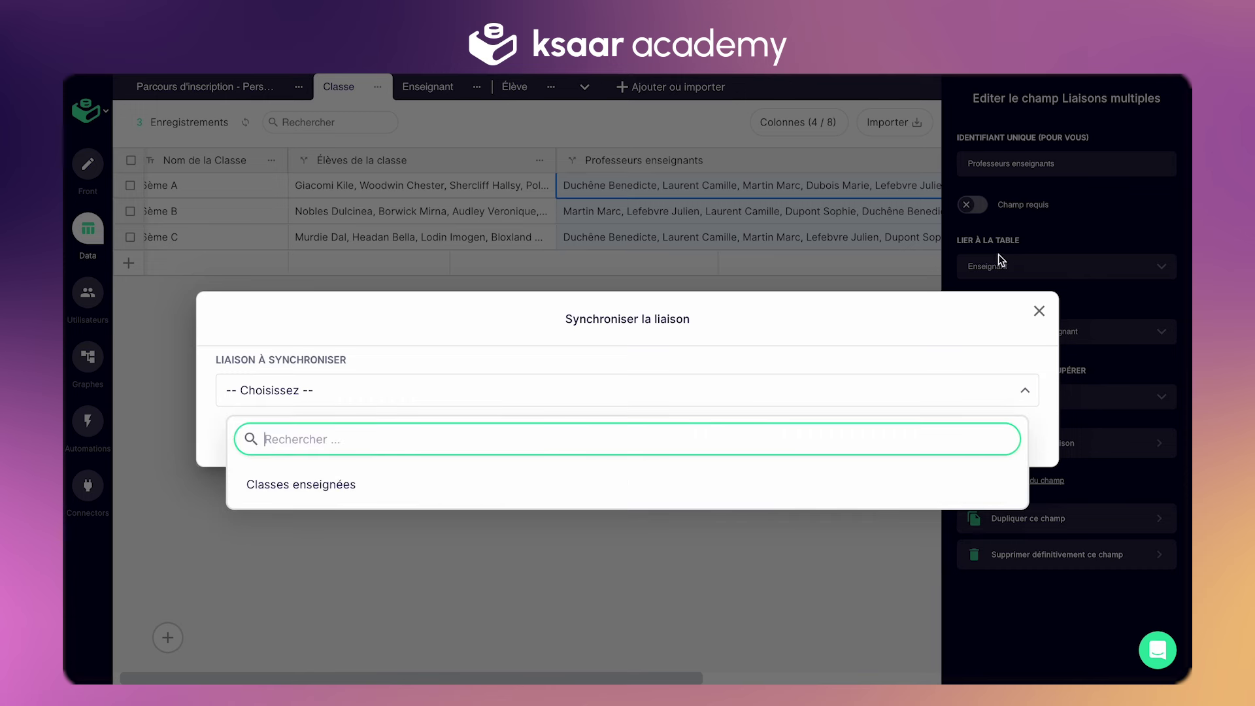
{"action": "left_click", "coordinate": [448, 484]}
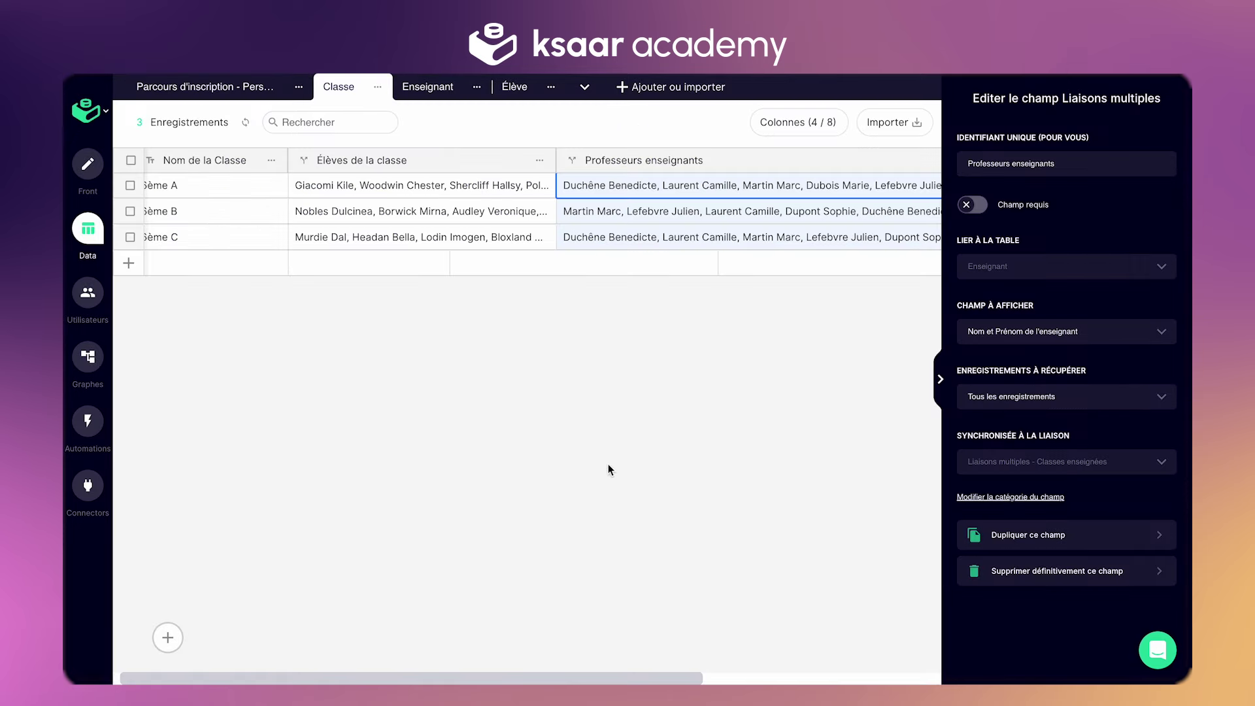
- Inspect the linked Professeurs enseignants in the 6ème B and 6ème C records of the Classe table
{"action": "left_click", "coordinate": [605, 207]}
{"action": "left_click", "coordinate": [607, 208]}
{"action": "scroll", "coordinate": [551, 367], "scroll_direction": "down", "scroll_amount": 2}
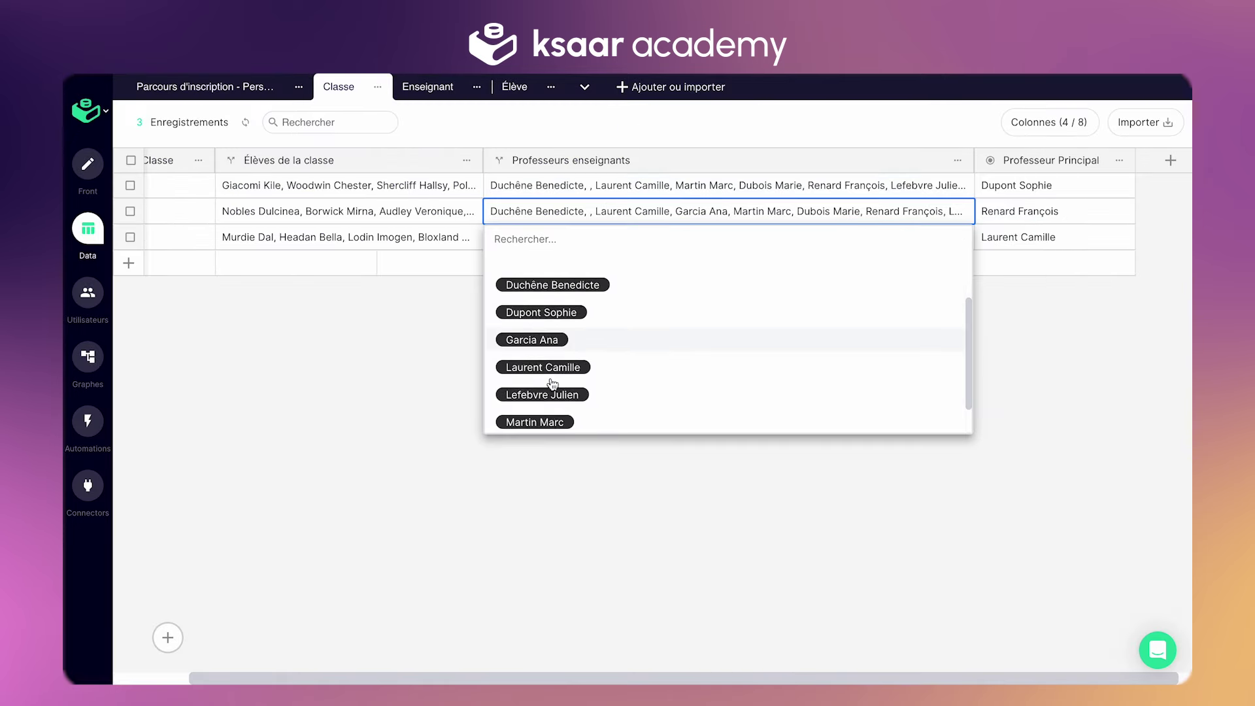
{"action": "left_click", "coordinate": [412, 357]}
{"action": "left_click", "coordinate": [645, 207]}
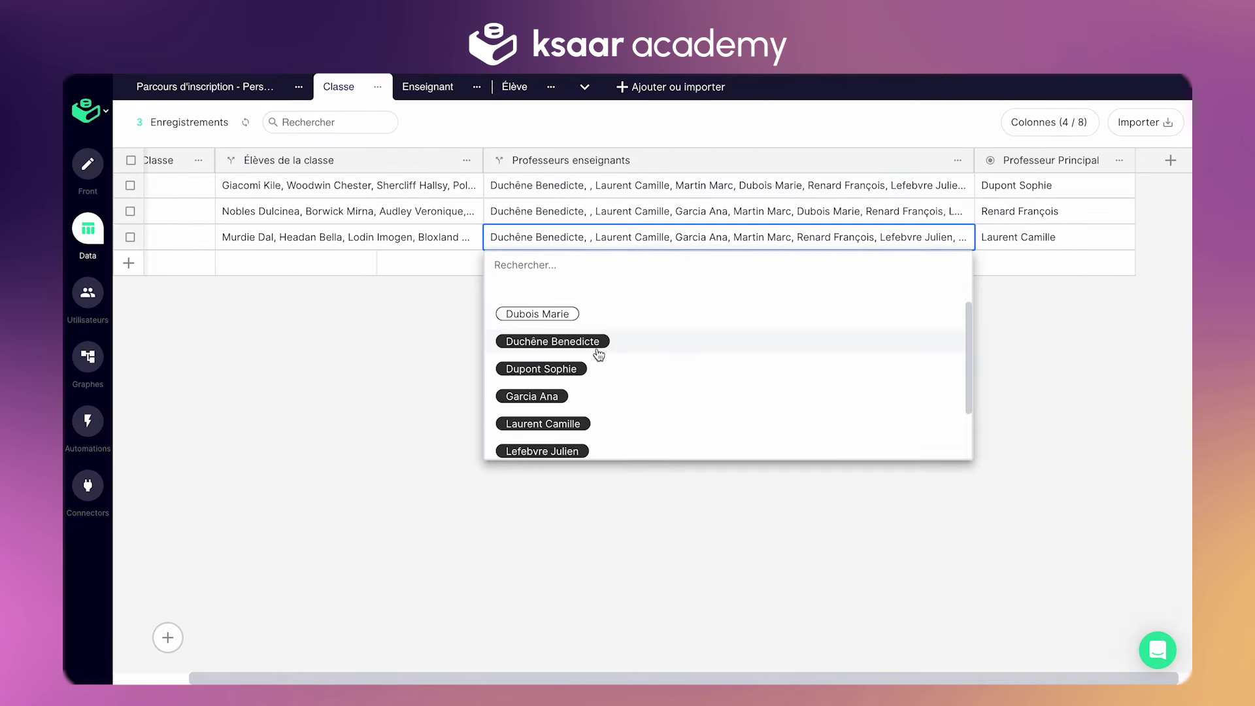
{"action": "left_click", "coordinate": [414, 426]}
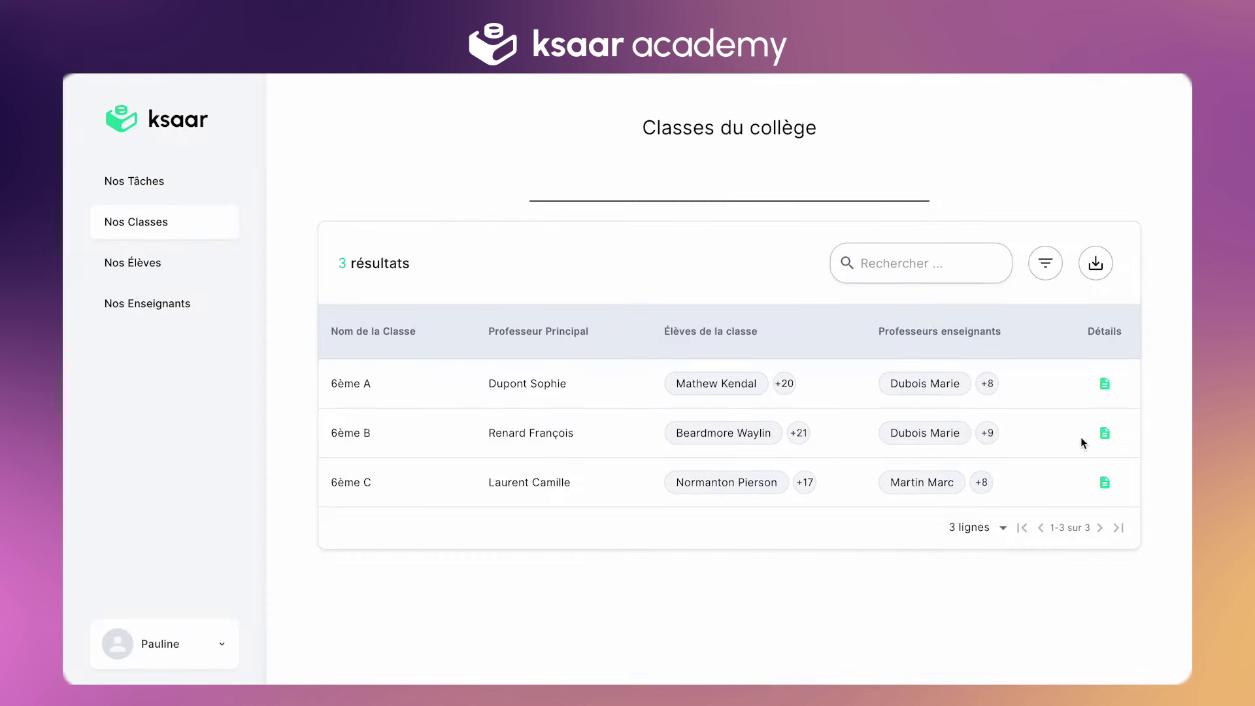
- Expand the Professeurs enseignants of classes 6ème B and 6ème C in the class list, and review the teacher list
{"action": "left_click", "coordinate": [988, 431]}
{"action": "left_click", "coordinate": [981, 482]}
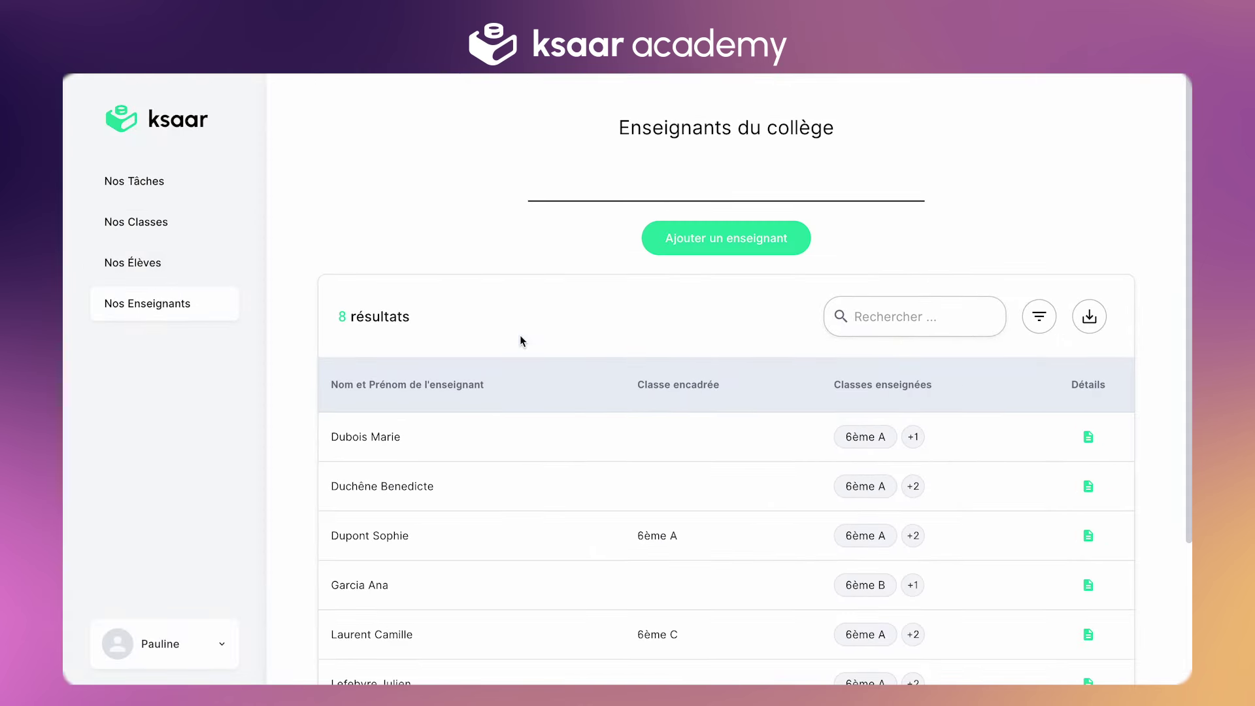
{"action": "scroll", "coordinate": [590, 366], "scroll_direction": "down", "scroll_amount": 1}
{"action": "scroll", "coordinate": [590, 363], "scroll_direction": "down", "scroll_amount": 2}
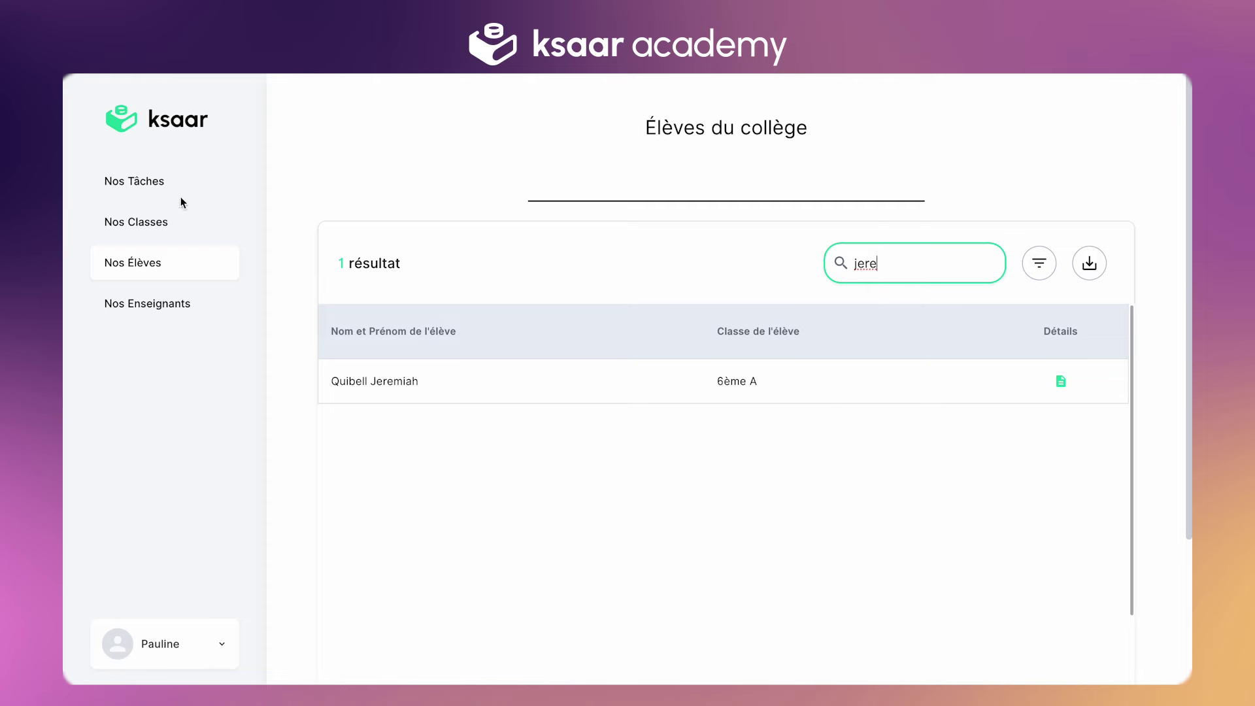
- Expand the Élèves de la classe of classes 6ème A and 6ème B in the class list to look for the same student
{"action": "left_click", "coordinate": [135, 223]}
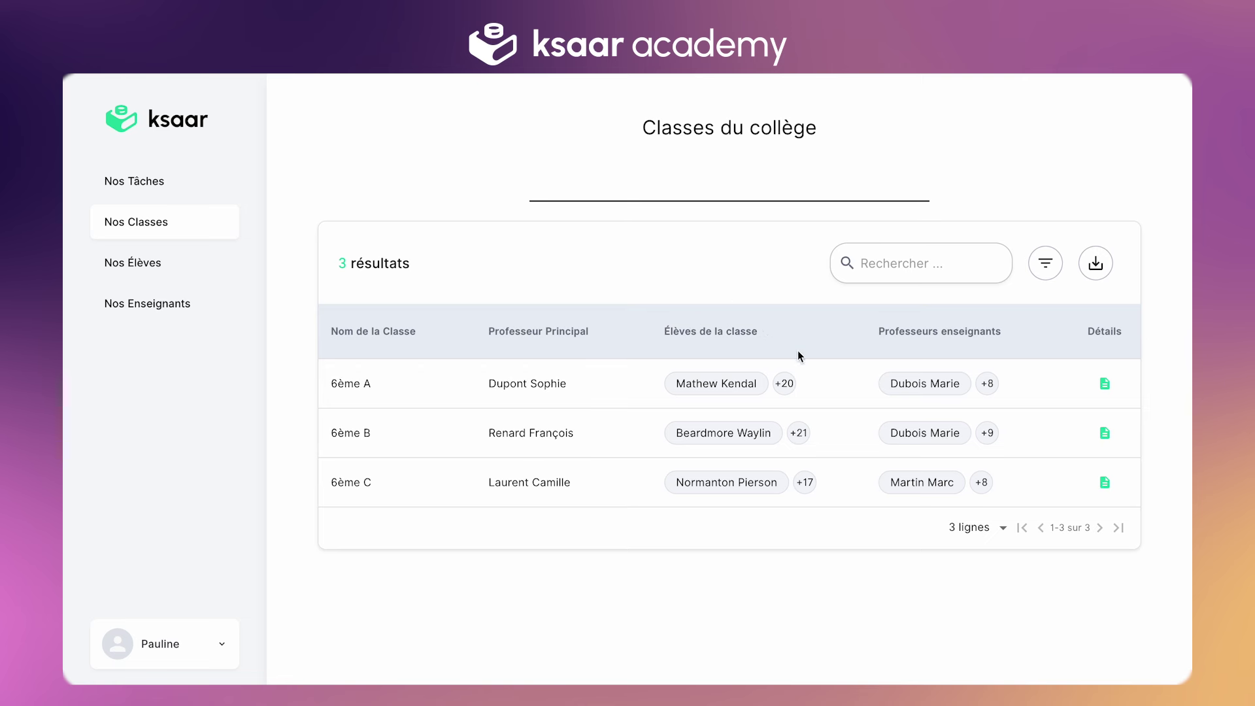
{"action": "mouse_move", "coordinate": [779, 385]}
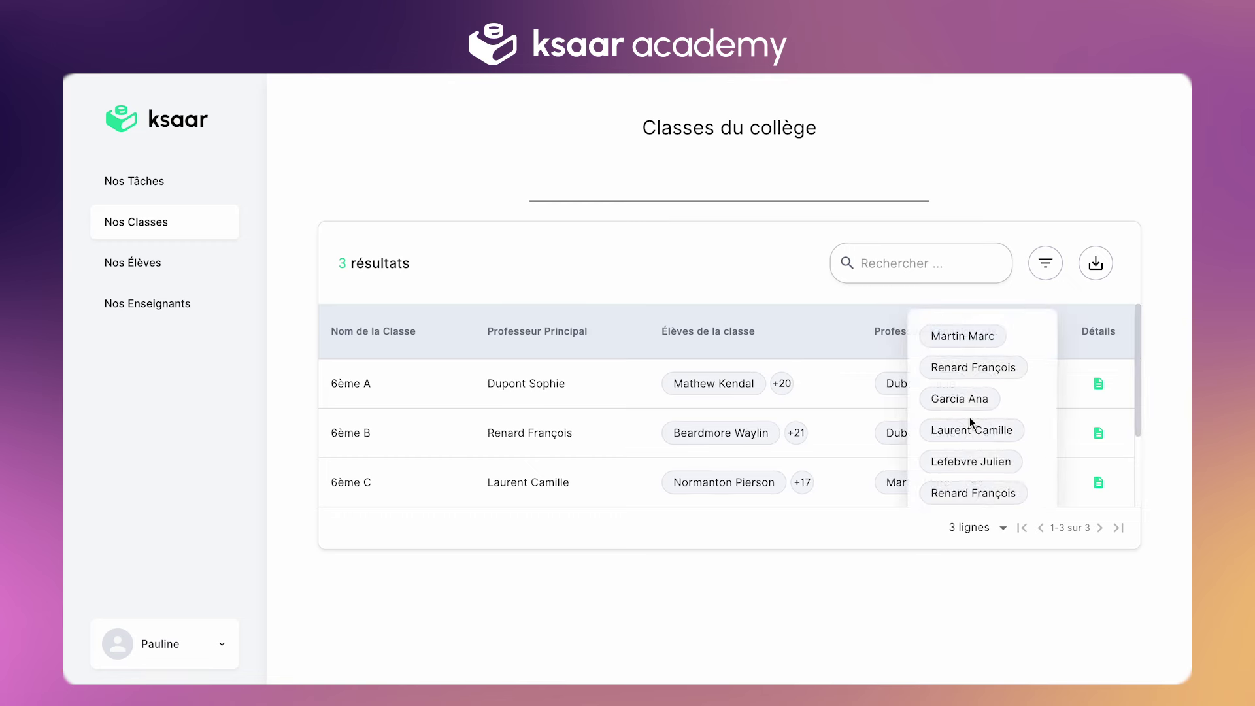
{"action": "mouse_move", "coordinate": [803, 429]}
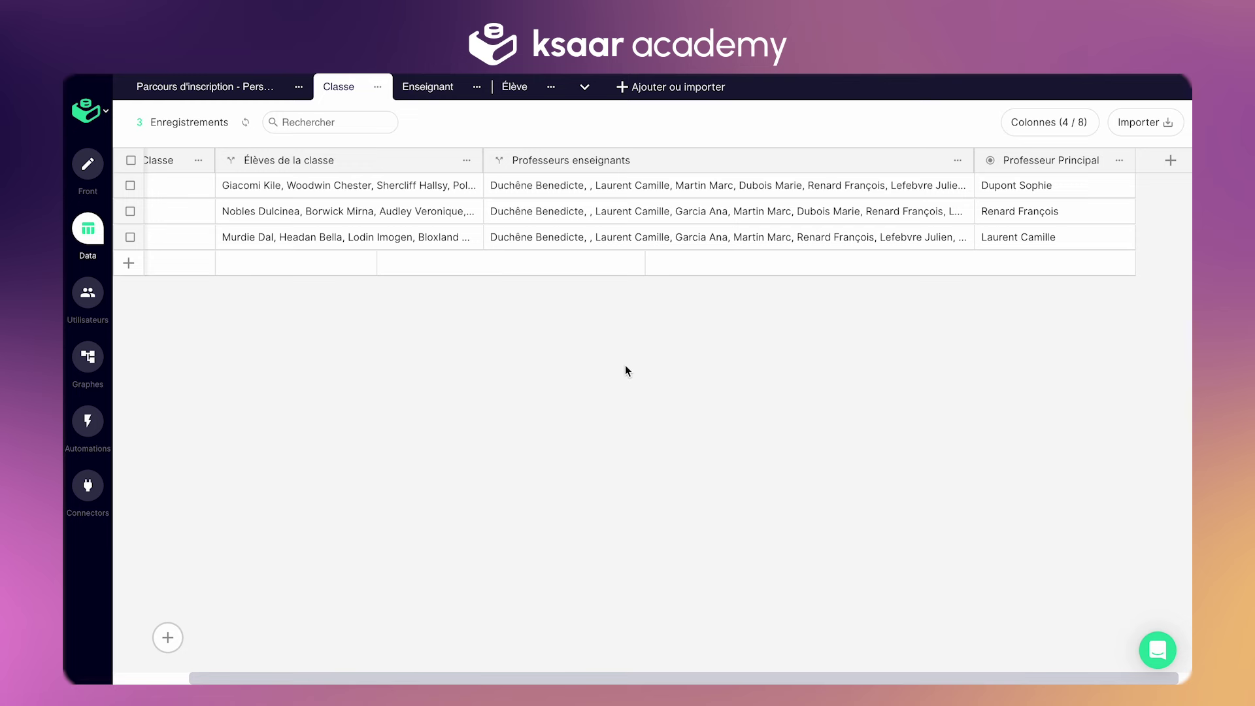
- Synchronise the Classe de l'élève link of the Élève table with the Élèves de la classe link
{"action": "scroll", "coordinate": [625, 364], "scroll_direction": "left", "scroll_amount": 2}
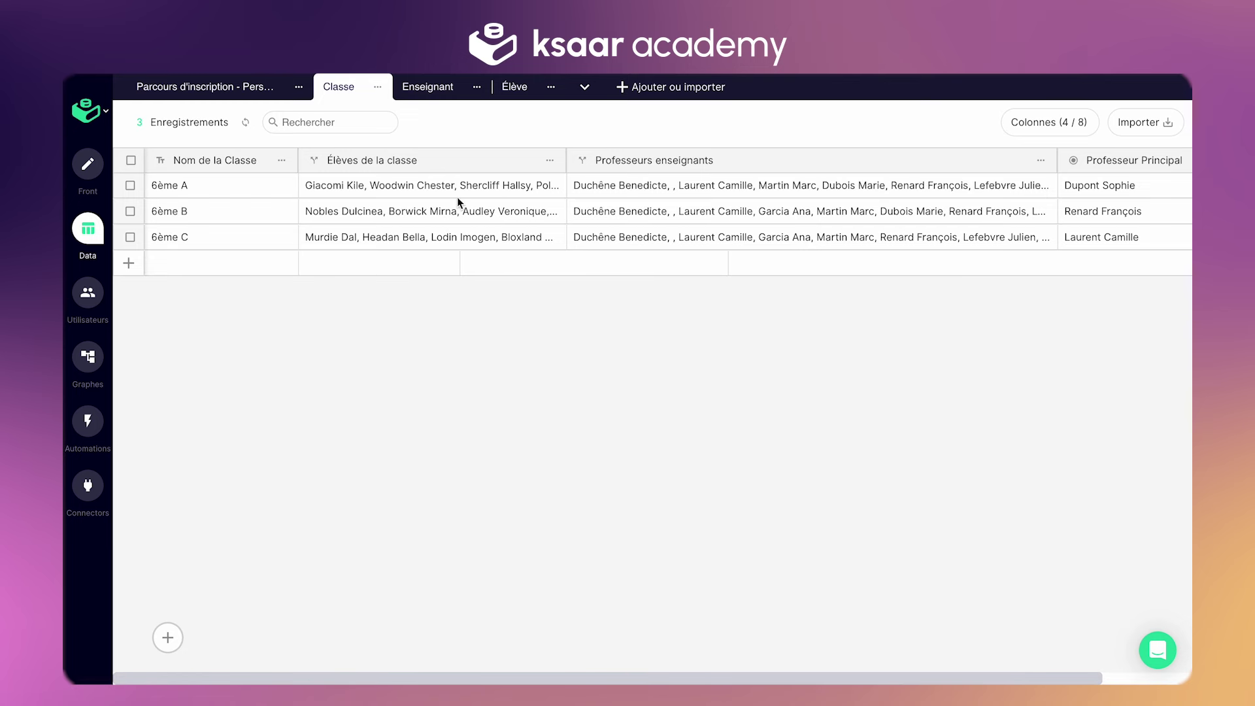
{"action": "left_click", "coordinate": [510, 90]}
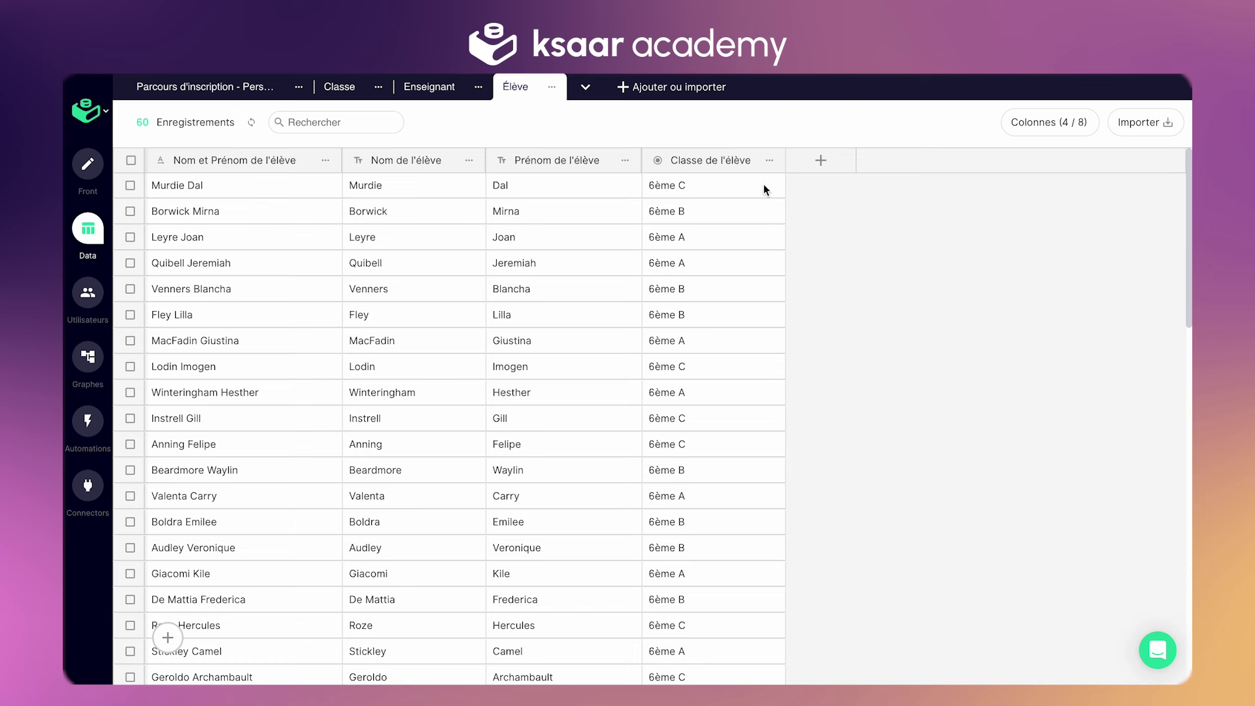
{"action": "left_click", "coordinate": [708, 163]}
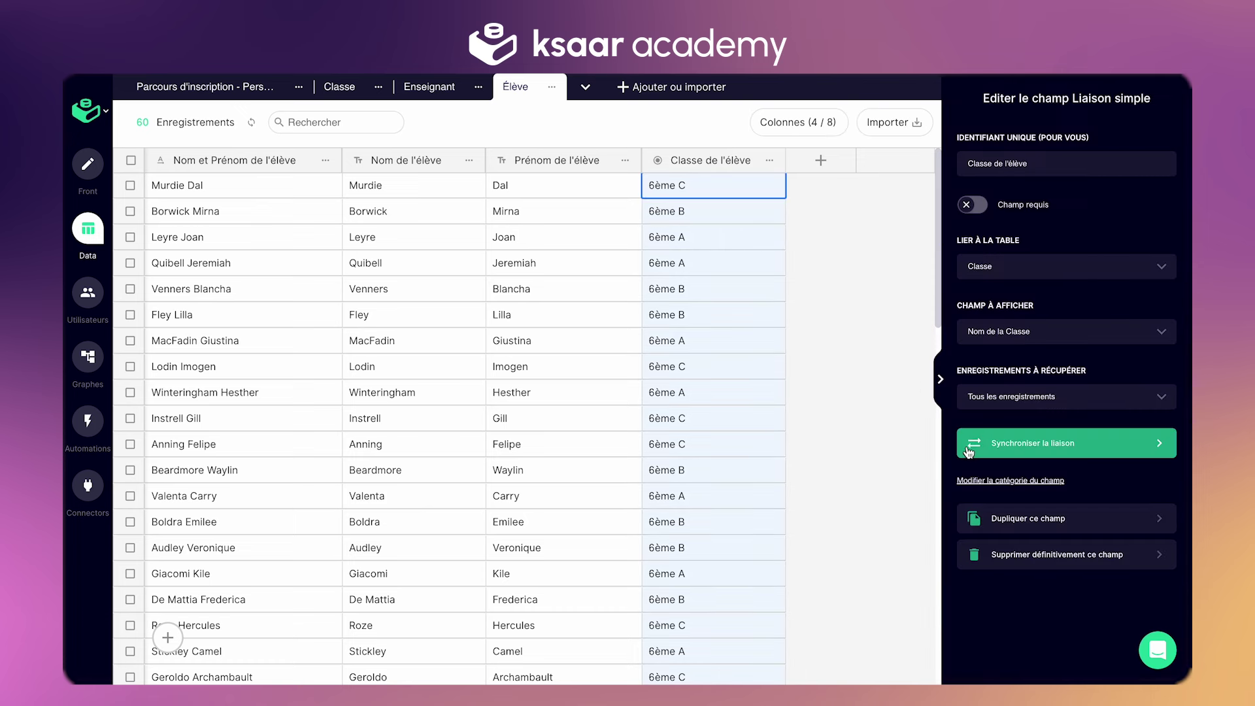
{"action": "left_click", "coordinate": [991, 447]}
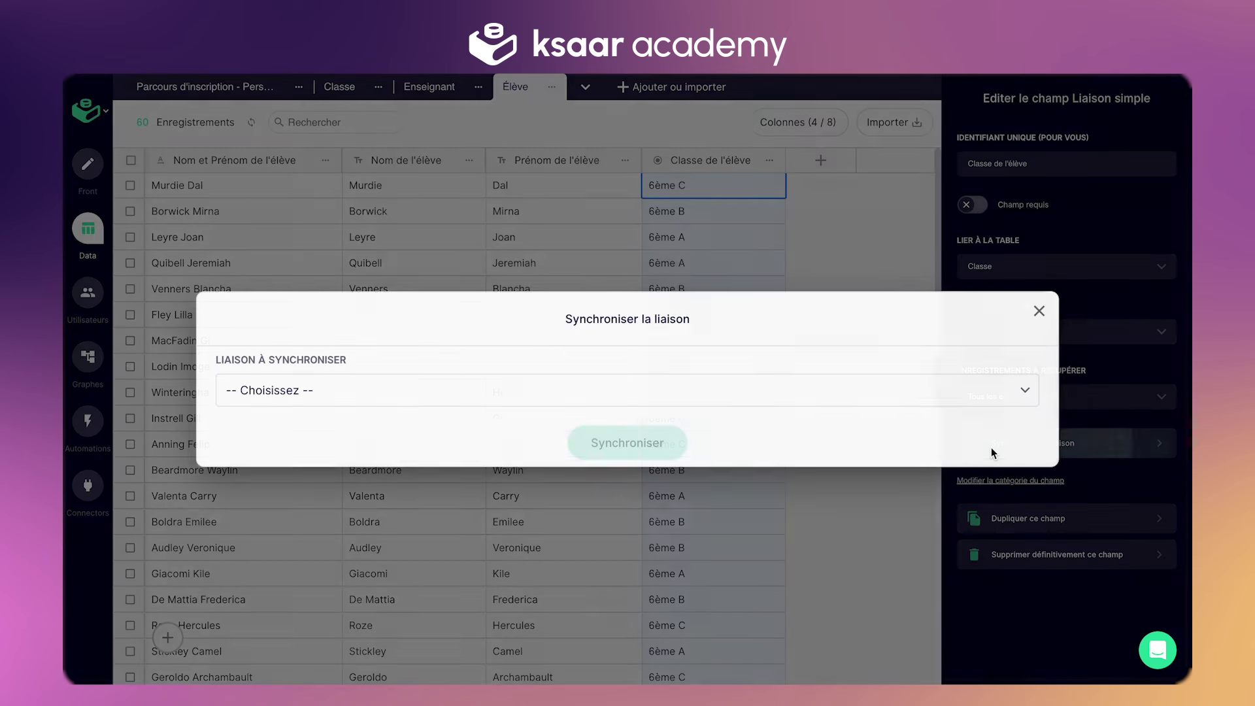
{"action": "left_click", "coordinate": [554, 393]}
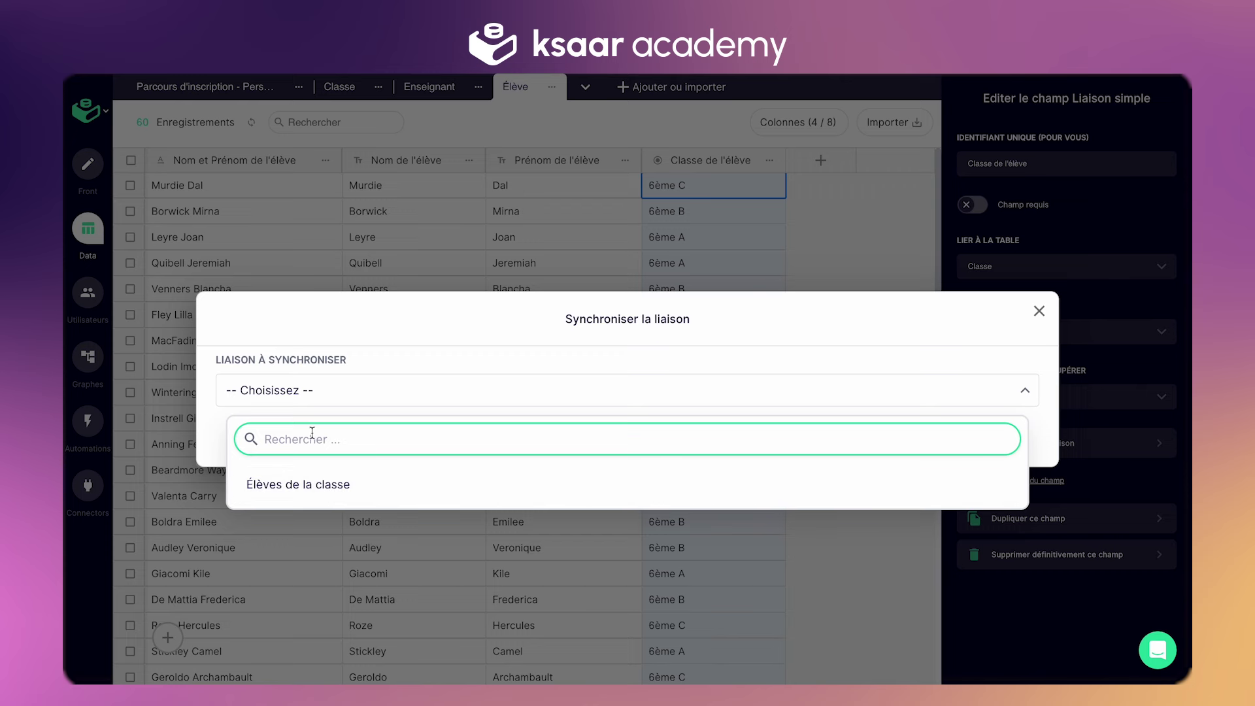
{"action": "left_click", "coordinate": [409, 489]}
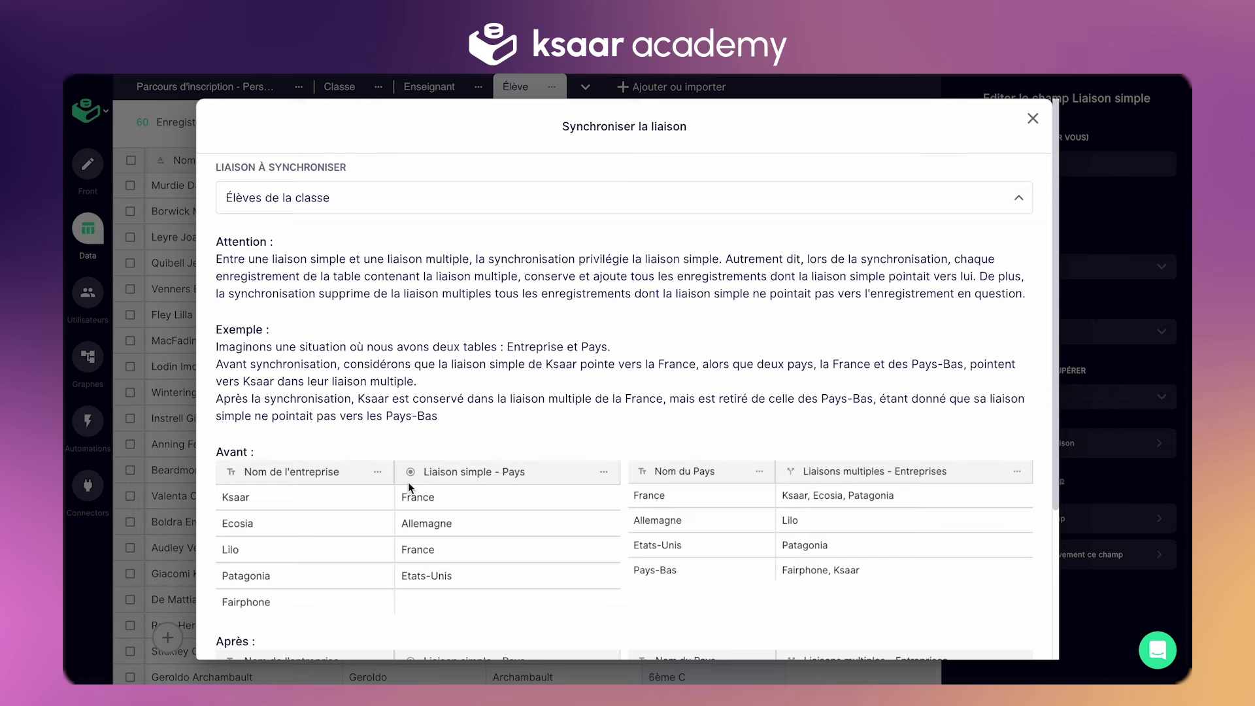
{"action": "scroll", "coordinate": [408, 481], "scroll_direction": "down", "scroll_amount": 3}
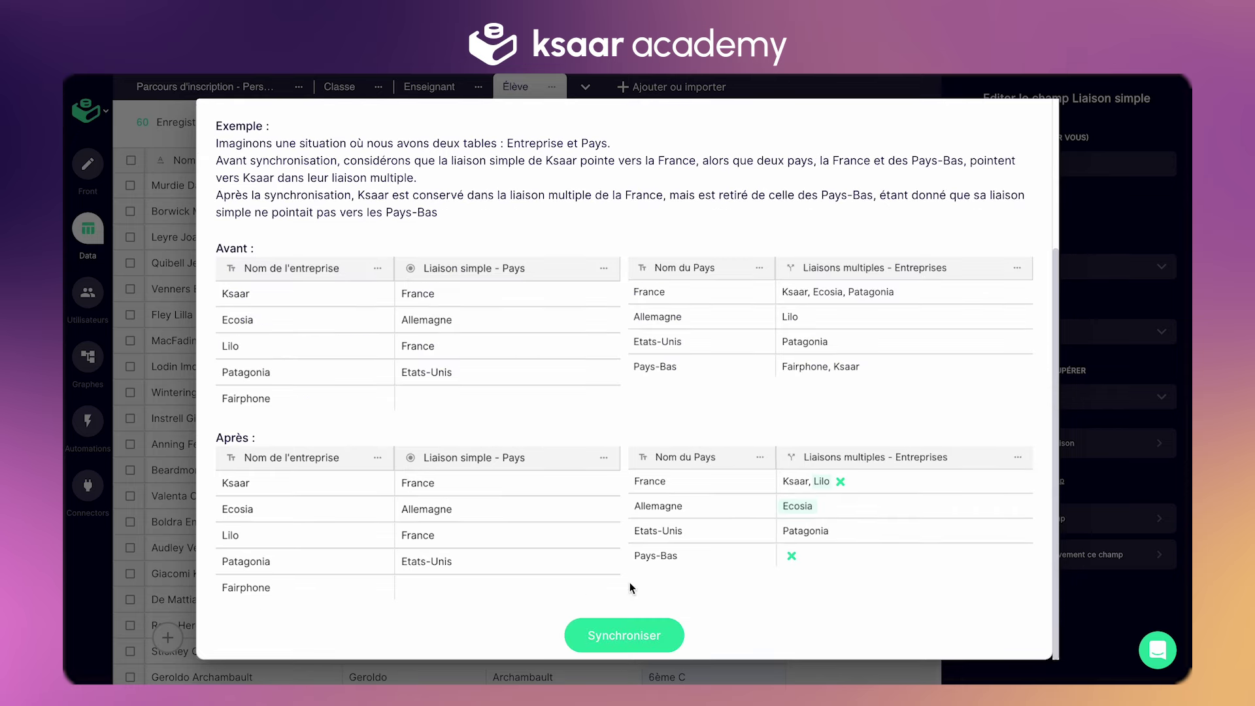
{"action": "left_click", "coordinate": [615, 644]}
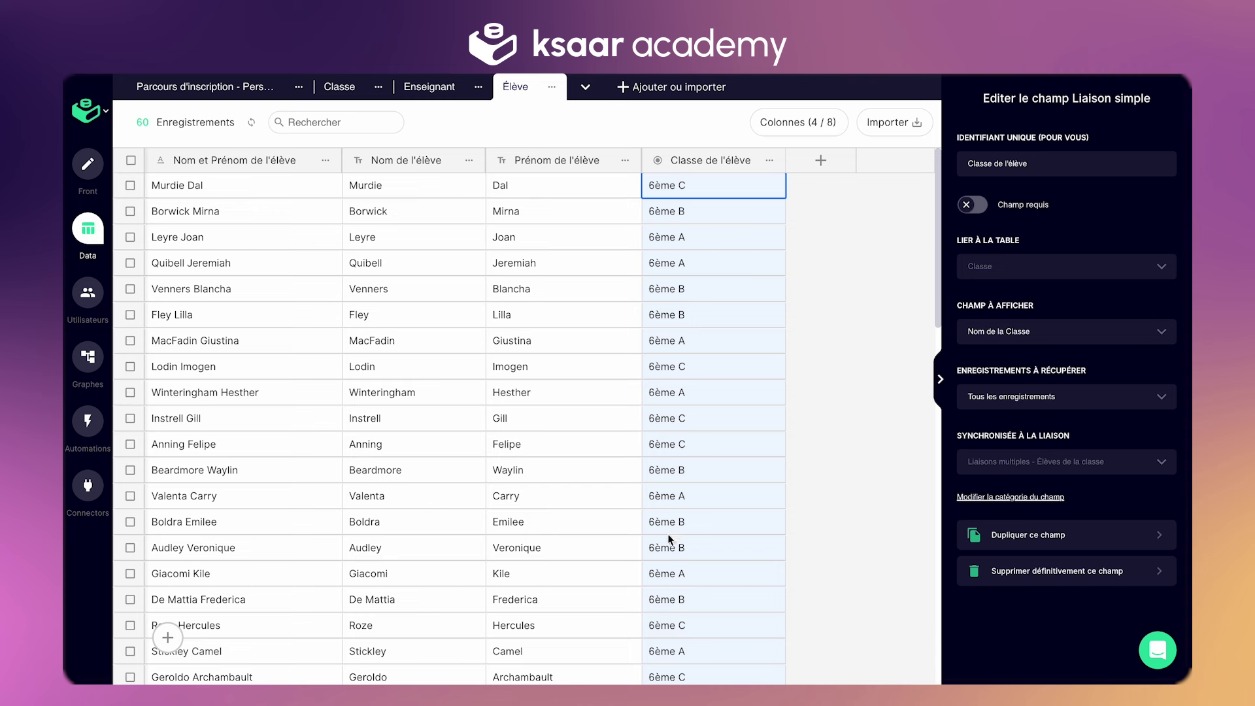
- Look up the same student in the Élève table and in the Élèves de la classe of the 6ème A and 6ème B records
{"action": "left_click", "coordinate": [326, 122]}
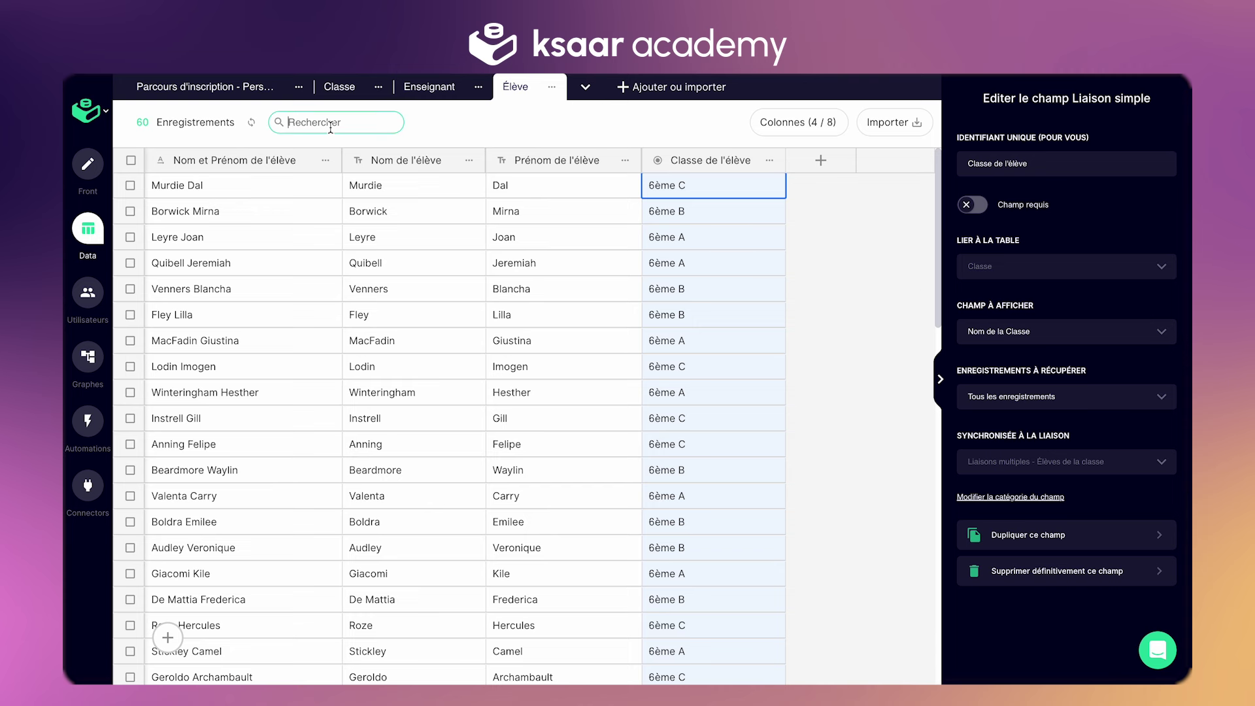
{"action": "type", "text": "jeremi"}
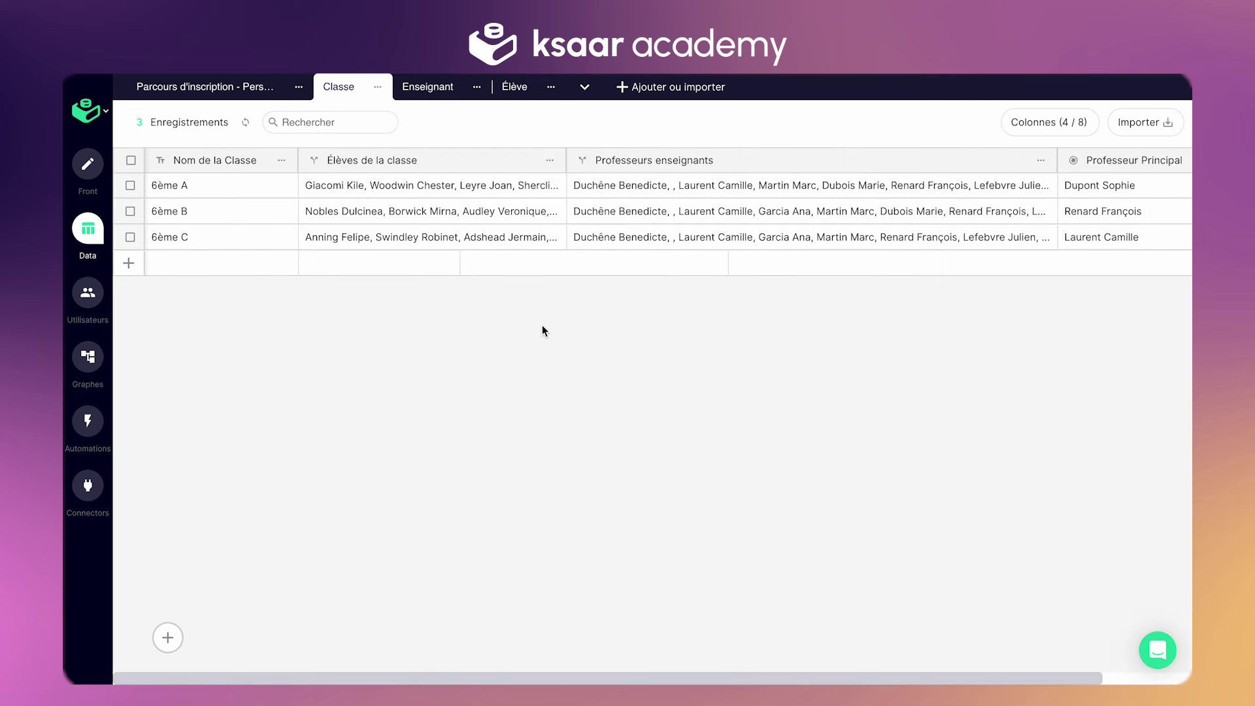
{"action": "left_click", "coordinate": [421, 187]}
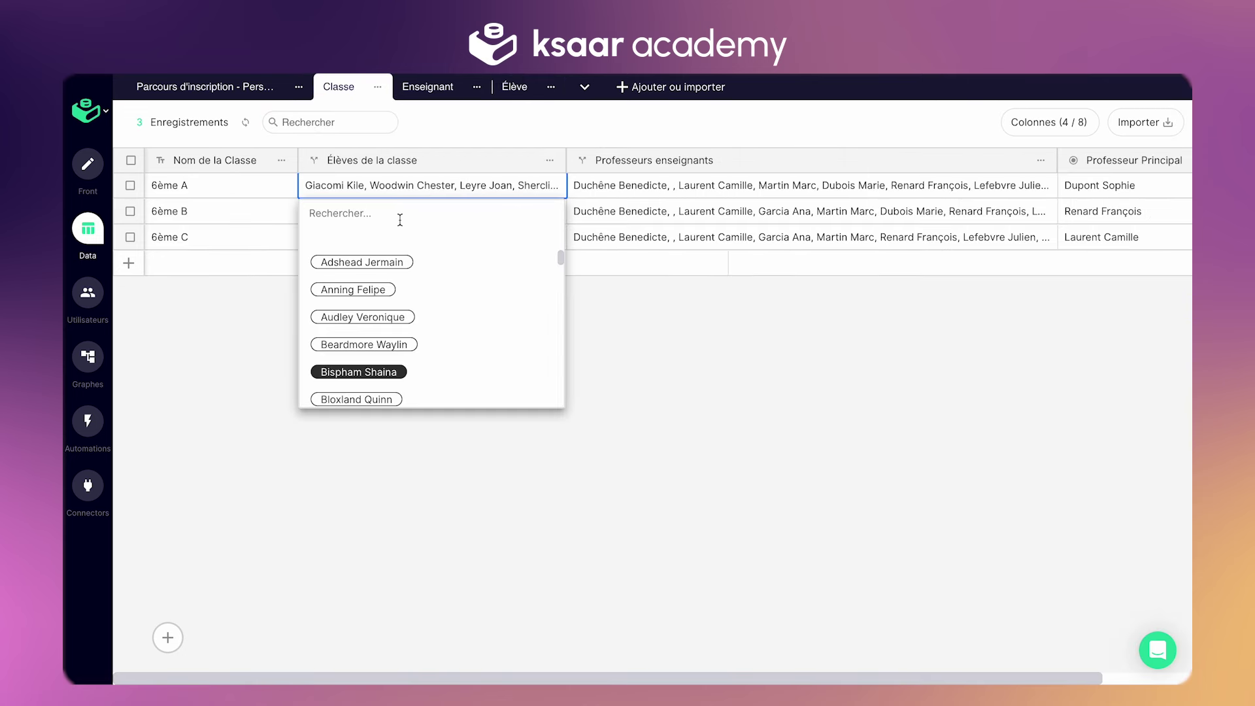
{"action": "type", "text": "jere"}
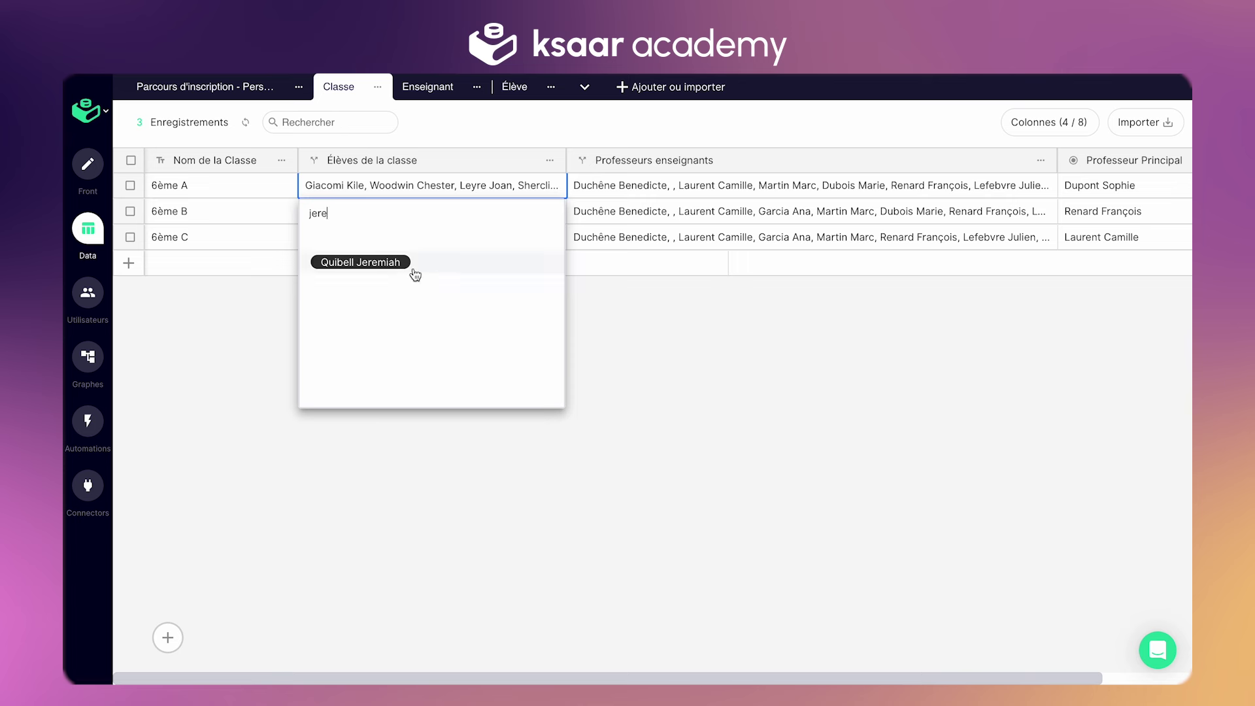
{"action": "left_click", "coordinate": [245, 335]}
{"action": "left_click", "coordinate": [386, 210]}
{"action": "type", "text": "jere"}
{"action": "left_click", "coordinate": [404, 291]}
{"action": "left_click", "coordinate": [237, 369]}
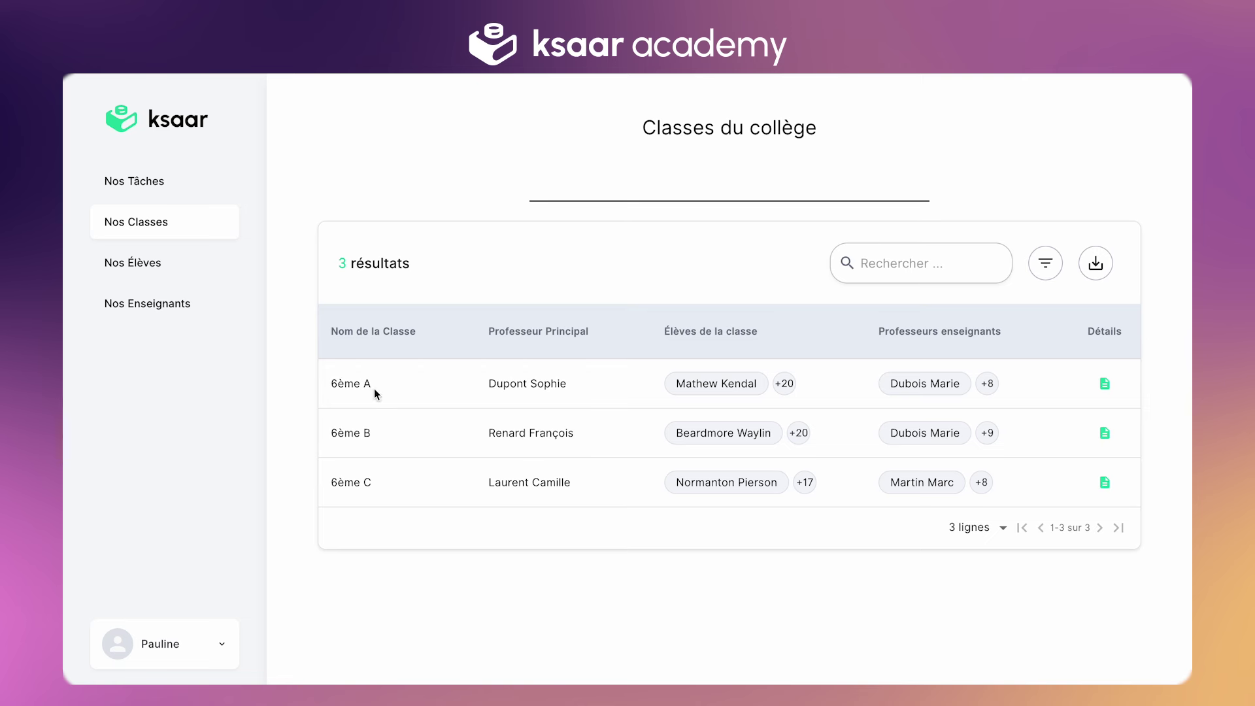
- Assign the head teacher of class 6ème B as Professeur Principal of class 6ème A, and review the teacher list
{"action": "left_click", "coordinate": [1105, 384]}
{"action": "left_click", "coordinate": [719, 453]}
{"action": "scroll", "coordinate": [555, 636], "scroll_direction": "down", "scroll_amount": 2}
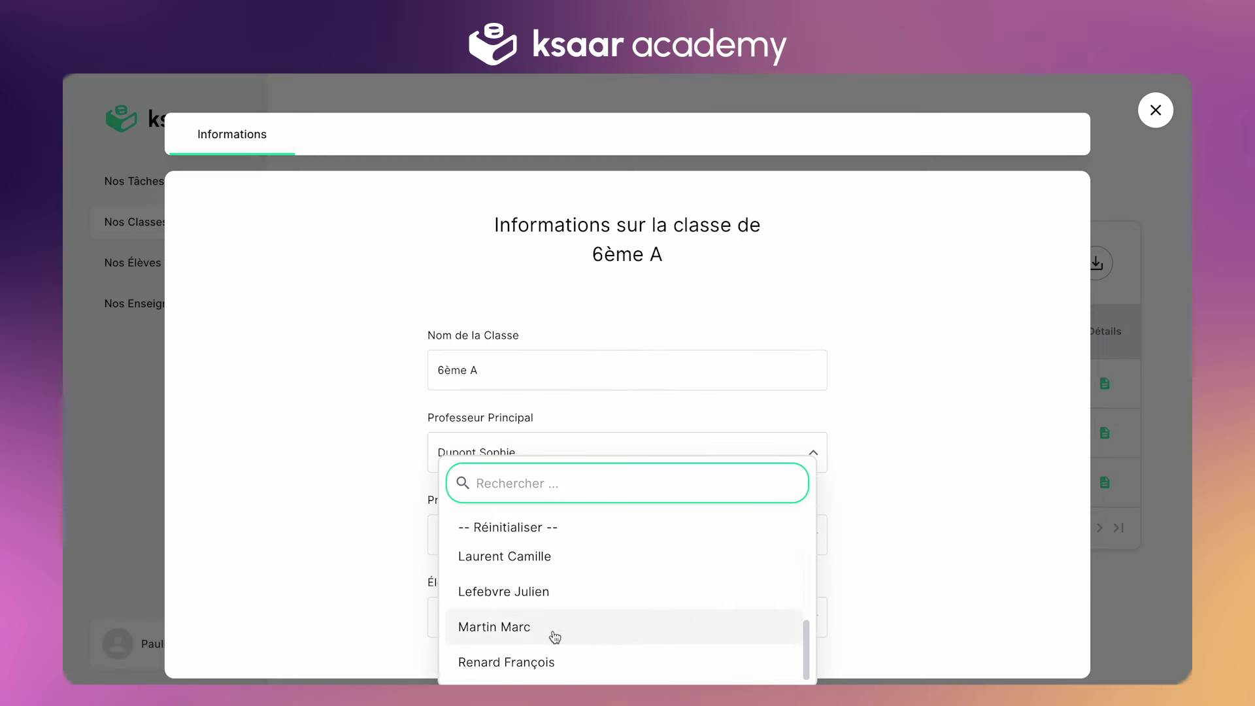
{"action": "left_click", "coordinate": [555, 658]}
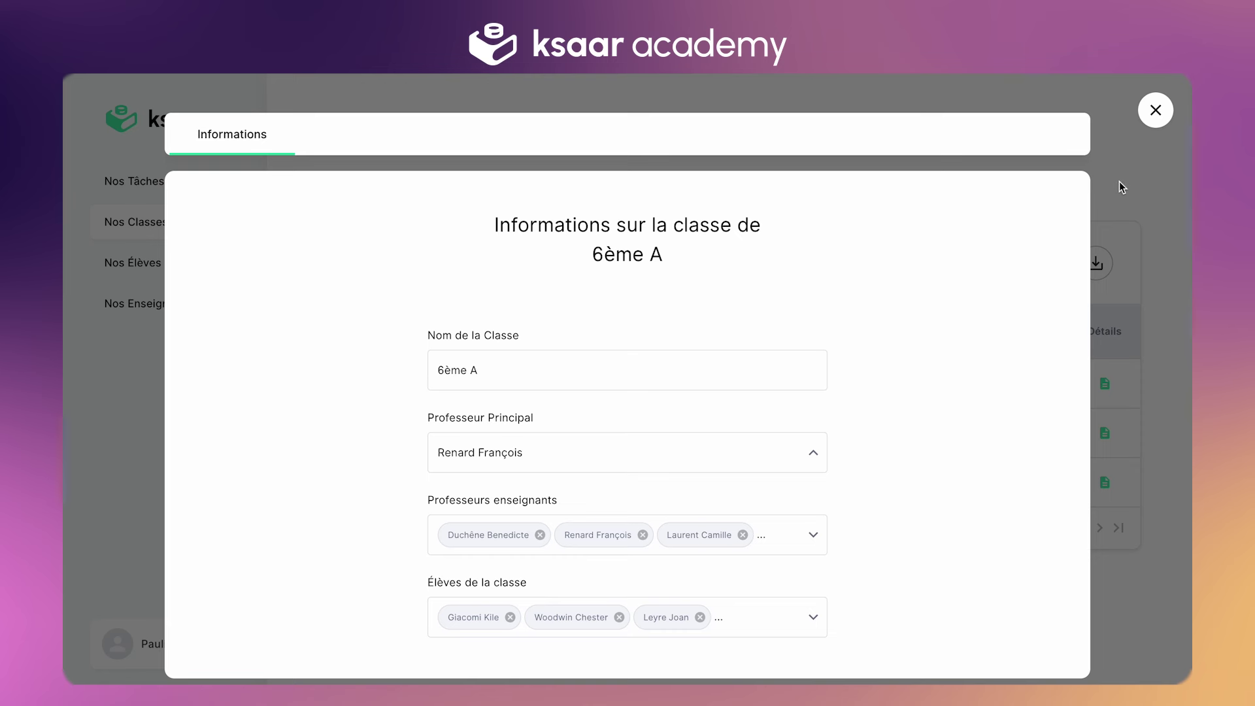
{"action": "left_click", "coordinate": [1156, 110]}
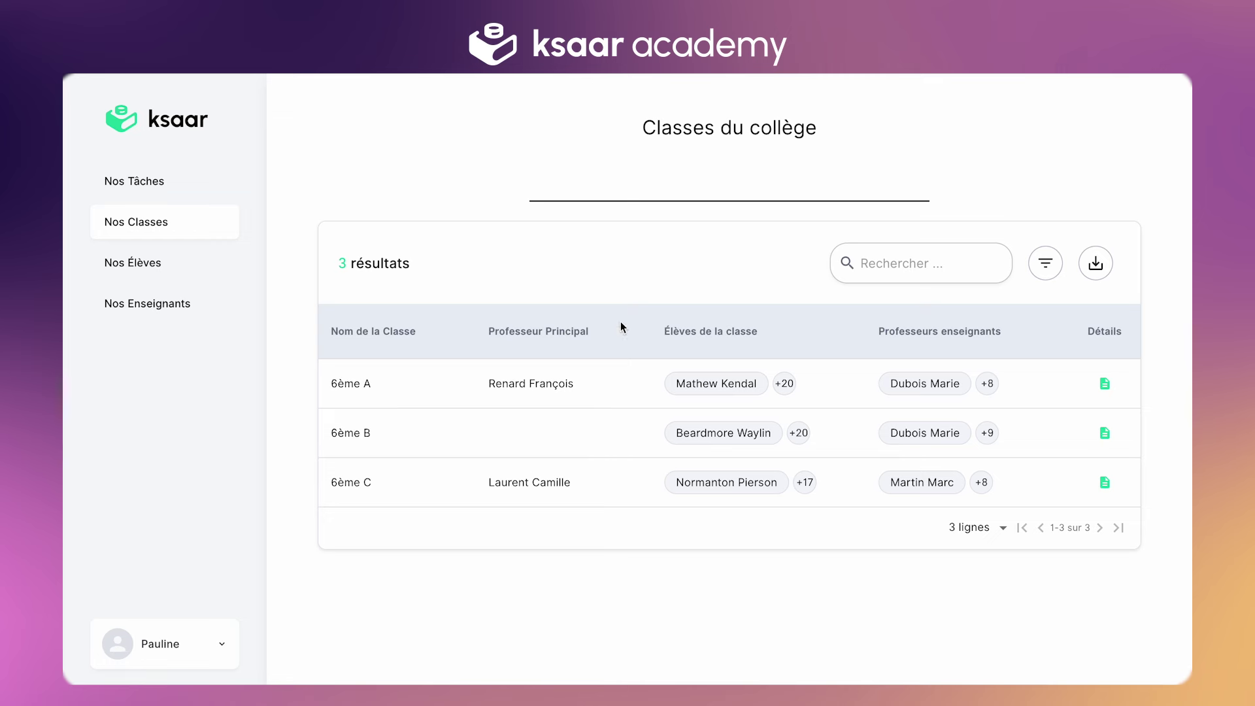
{"action": "left_click", "coordinate": [174, 307]}
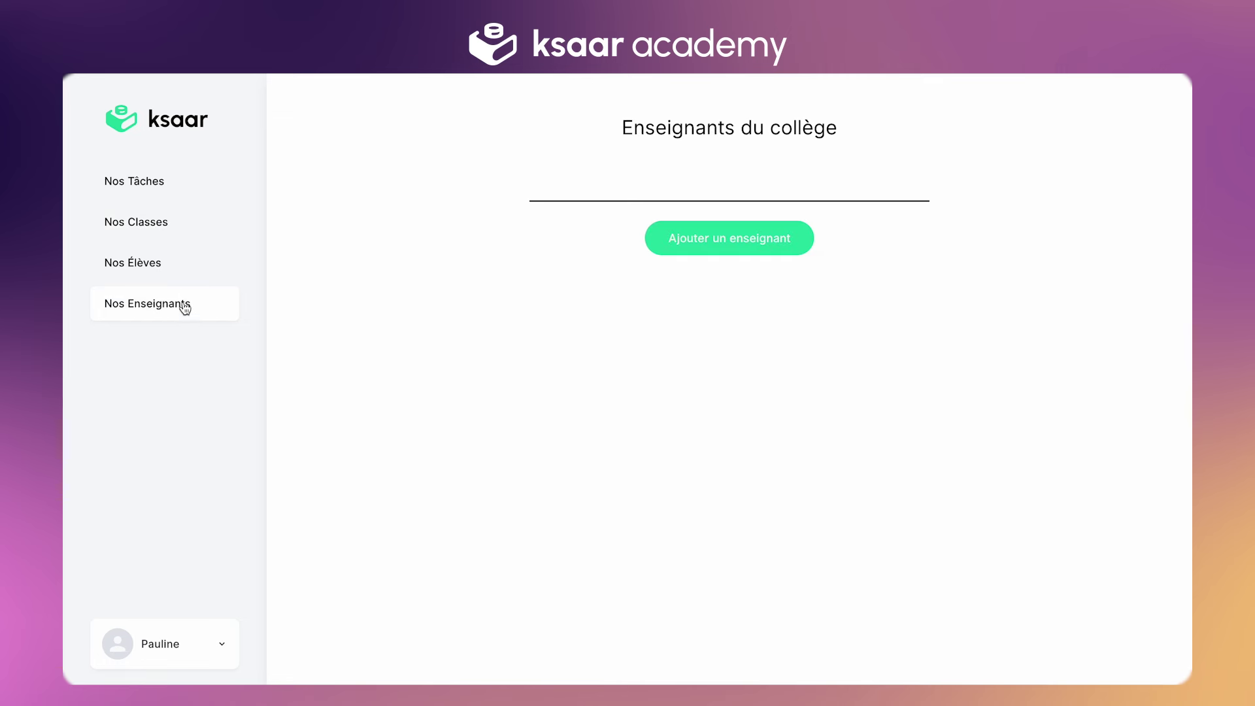
{"action": "scroll", "coordinate": [508, 426], "scroll_direction": "down", "scroll_amount": 3}
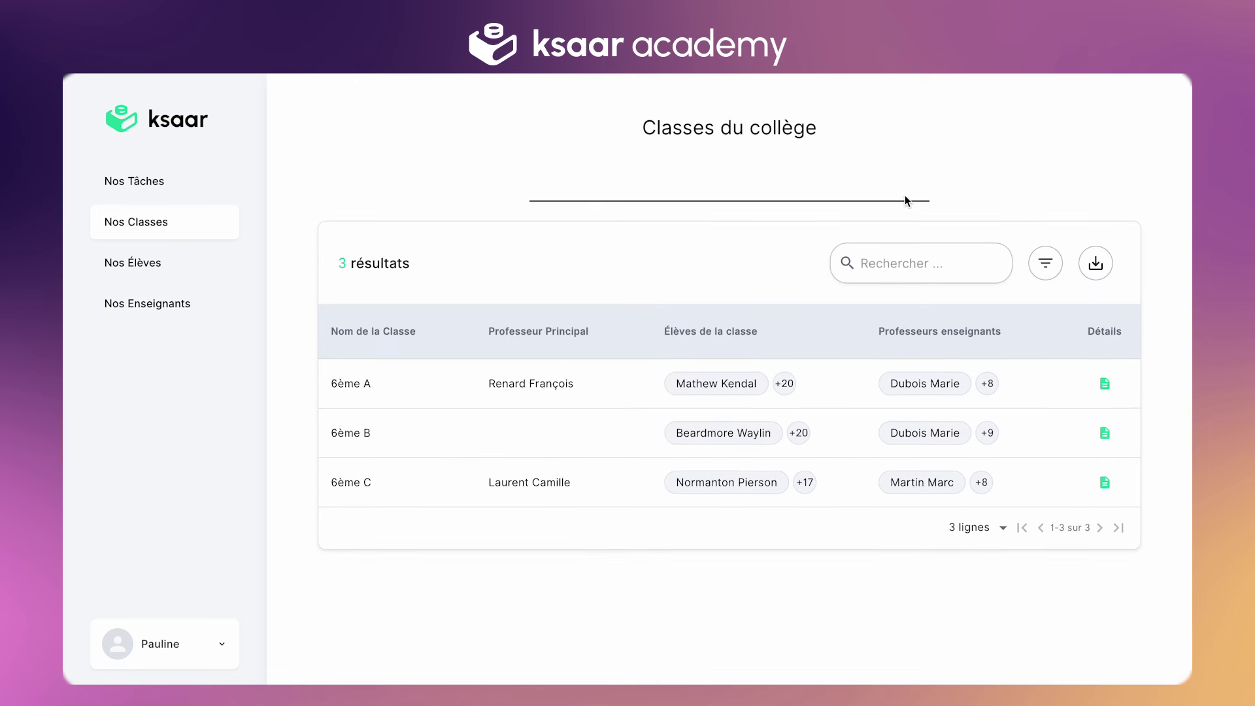
- Remove the first listed teacher from the Professeurs enseignants of class 6ème B, and check the Classes enseignées in the teacher list
{"action": "left_click", "coordinate": [1100, 433]}
{"action": "left_click", "coordinate": [752, 453]}
{"action": "left_click", "coordinate": [875, 516]}
{"action": "left_click", "coordinate": [1155, 110]}
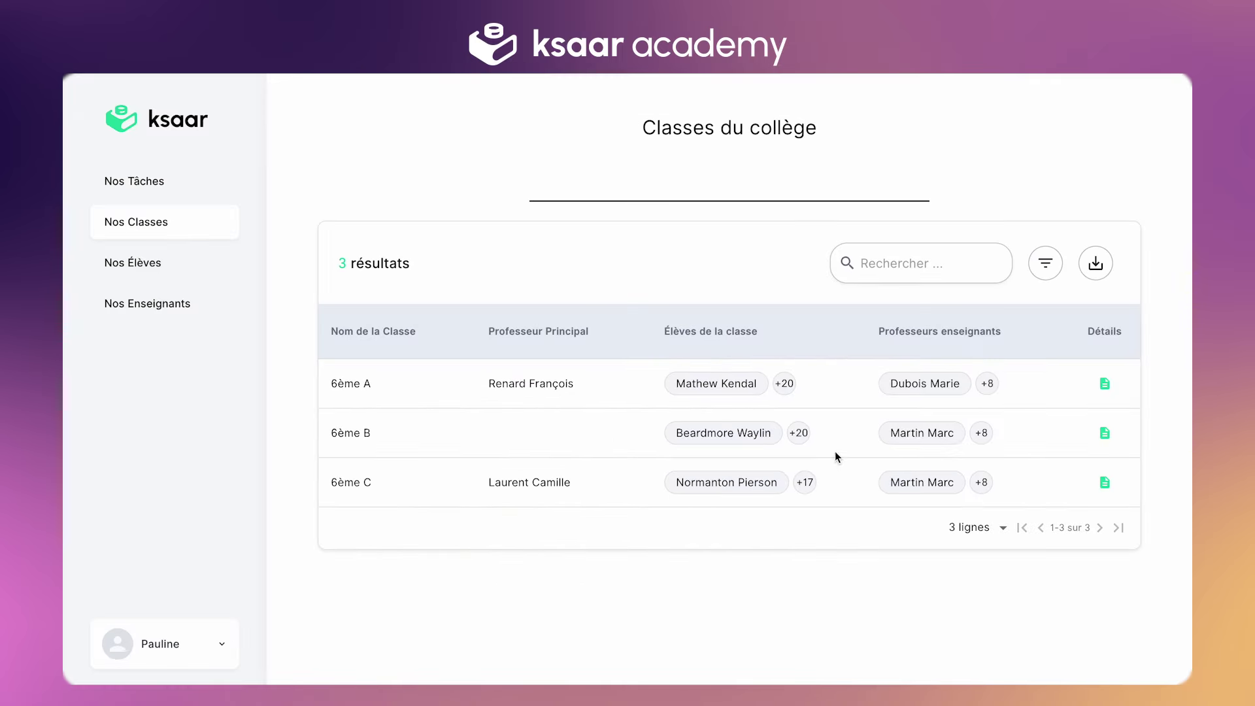
{"action": "left_click", "coordinate": [152, 303]}
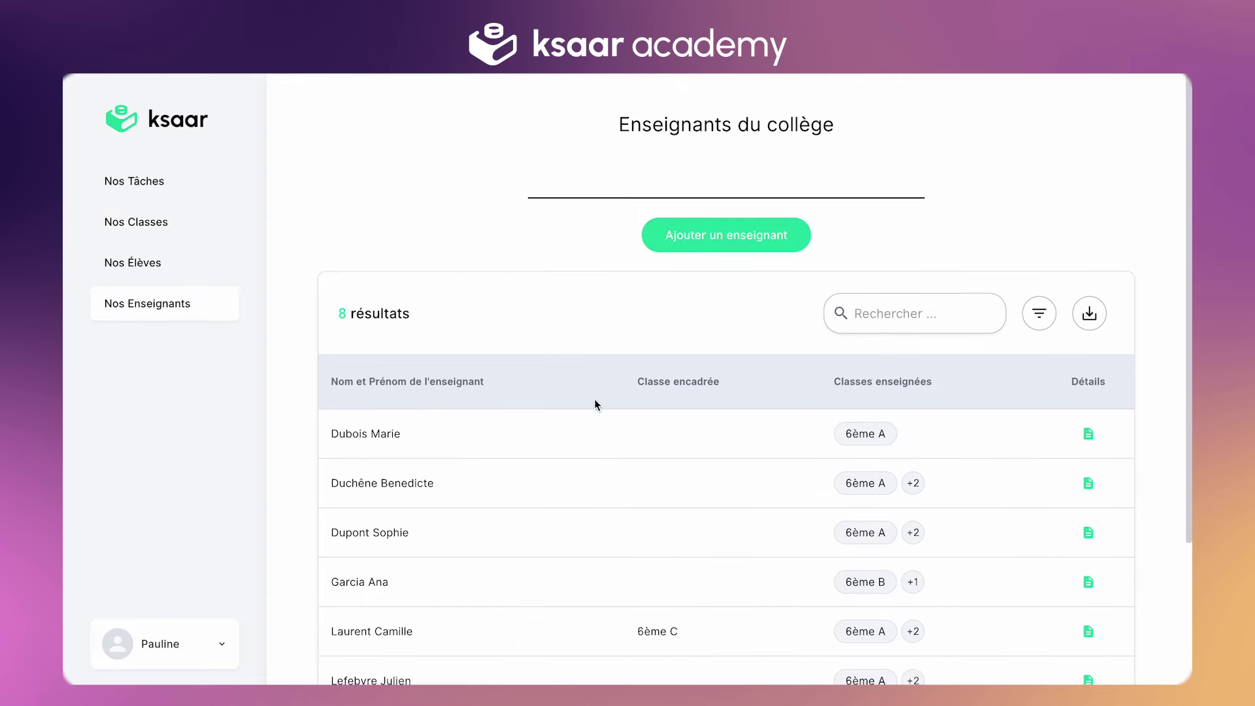
{"action": "scroll", "coordinate": [594, 398], "scroll_direction": "down", "scroll_amount": 3}
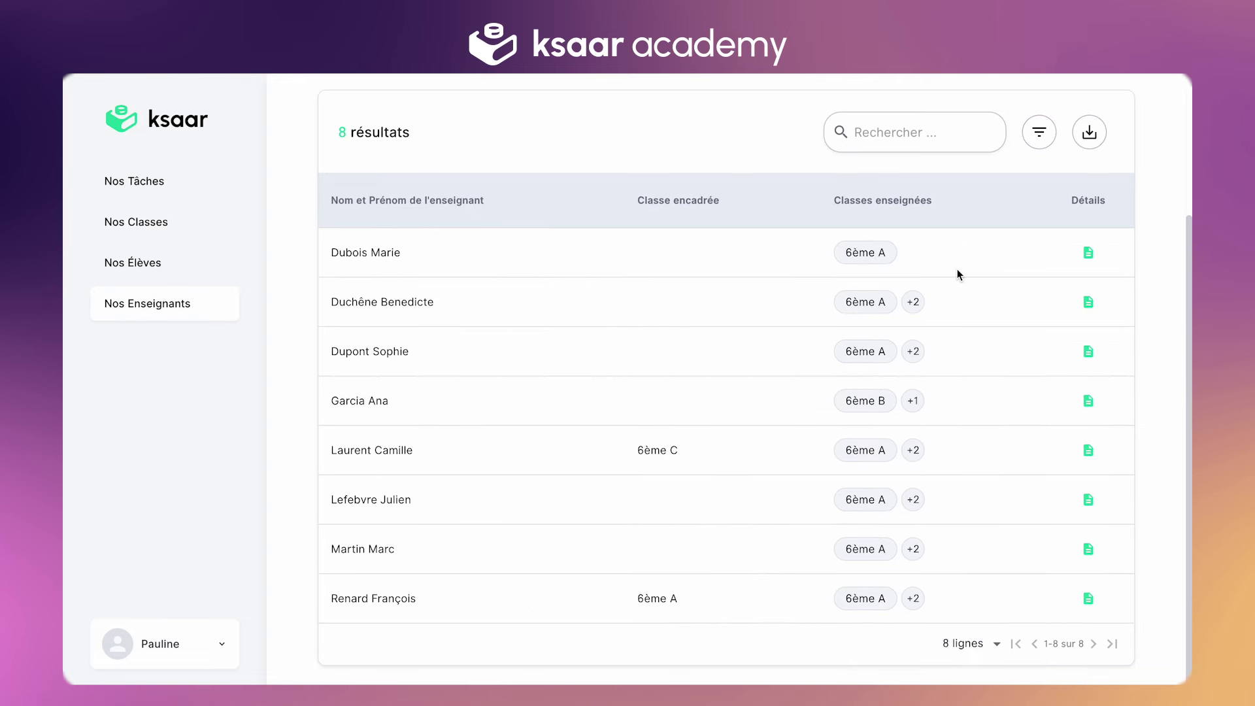
- Add the first student listed under class 6ème B to the Élèves de la classe of class 6ème A
{"action": "left_click", "coordinate": [152, 232]}
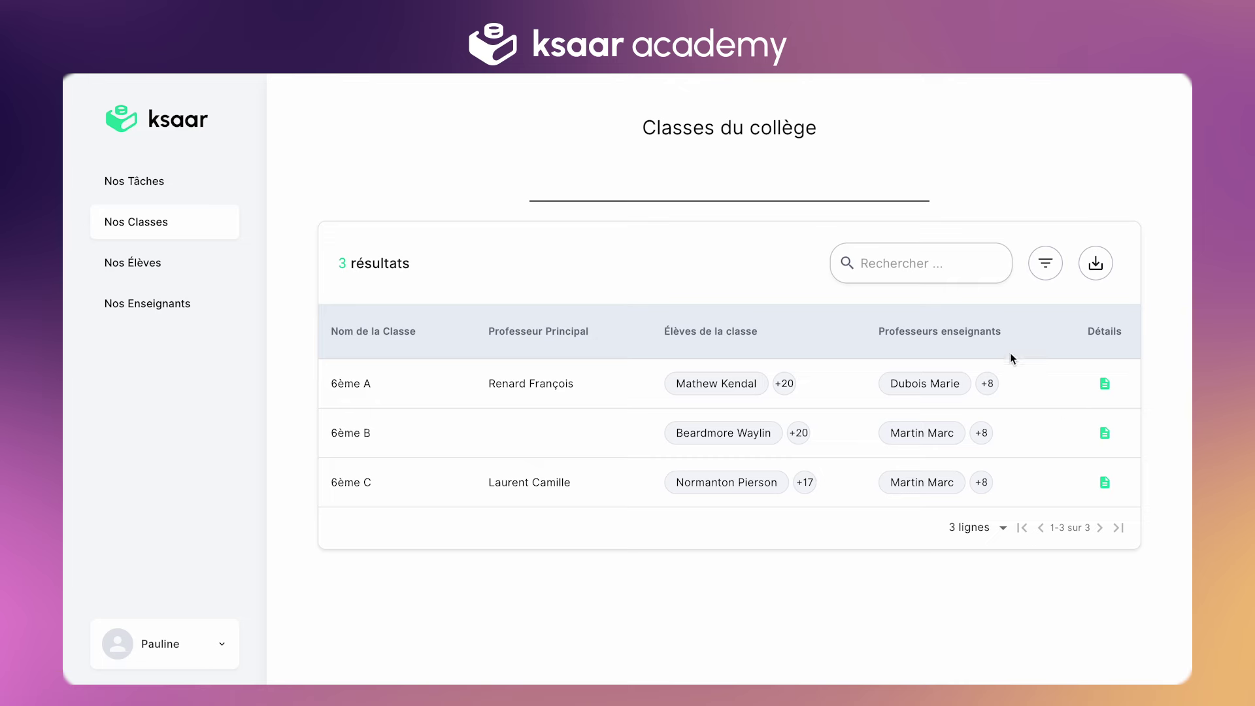
{"action": "left_click", "coordinate": [1105, 384]}
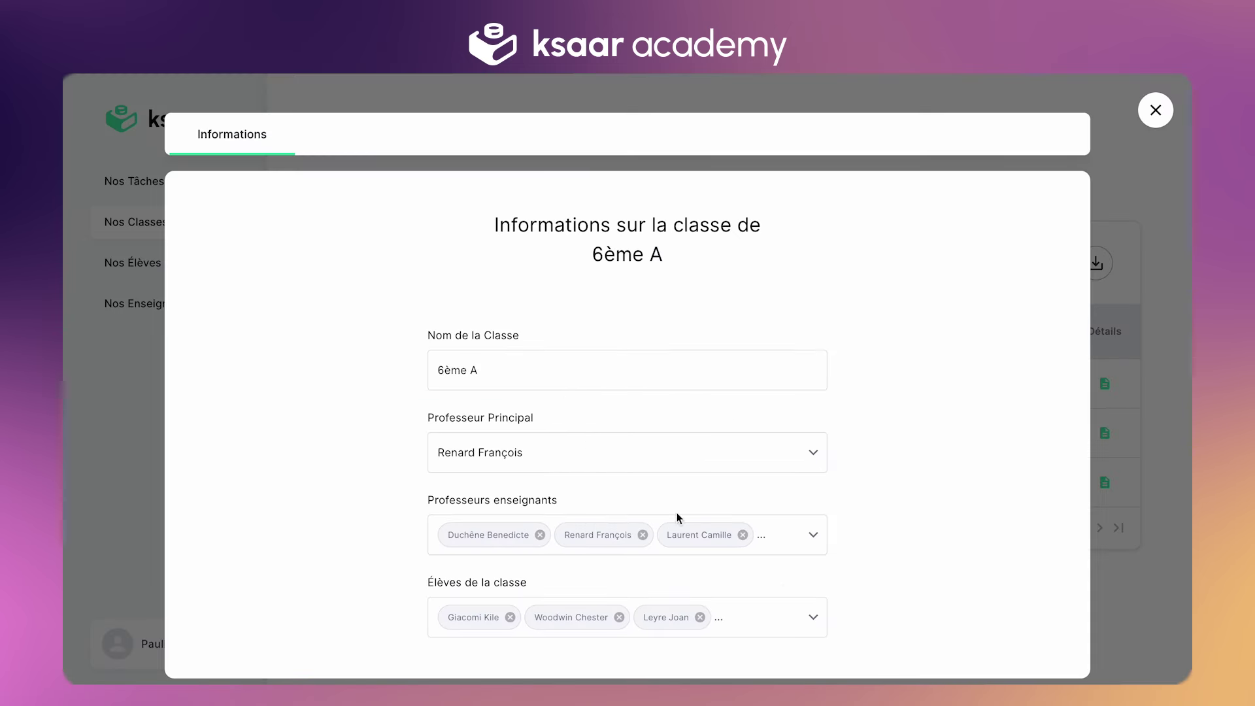
{"action": "left_click", "coordinate": [813, 614]}
{"action": "type", "text": "wayli"}
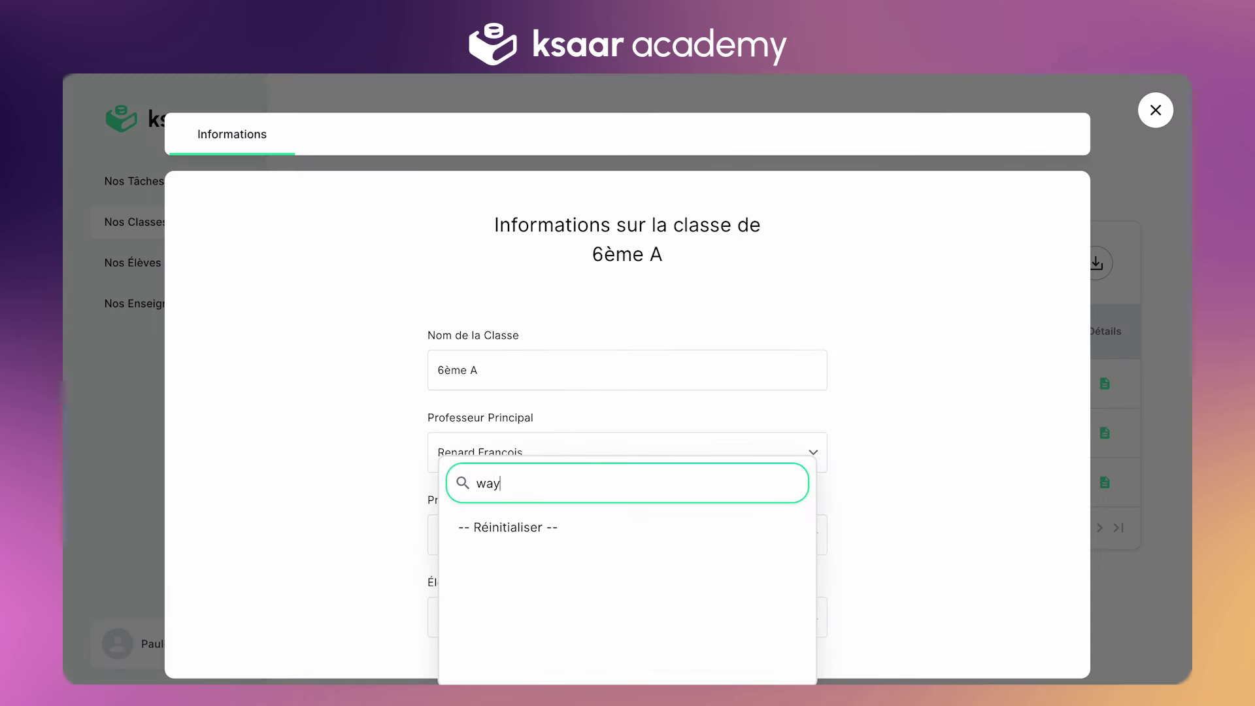
{"action": "left_click", "coordinate": [537, 574]}
{"action": "left_click", "coordinate": [877, 496]}
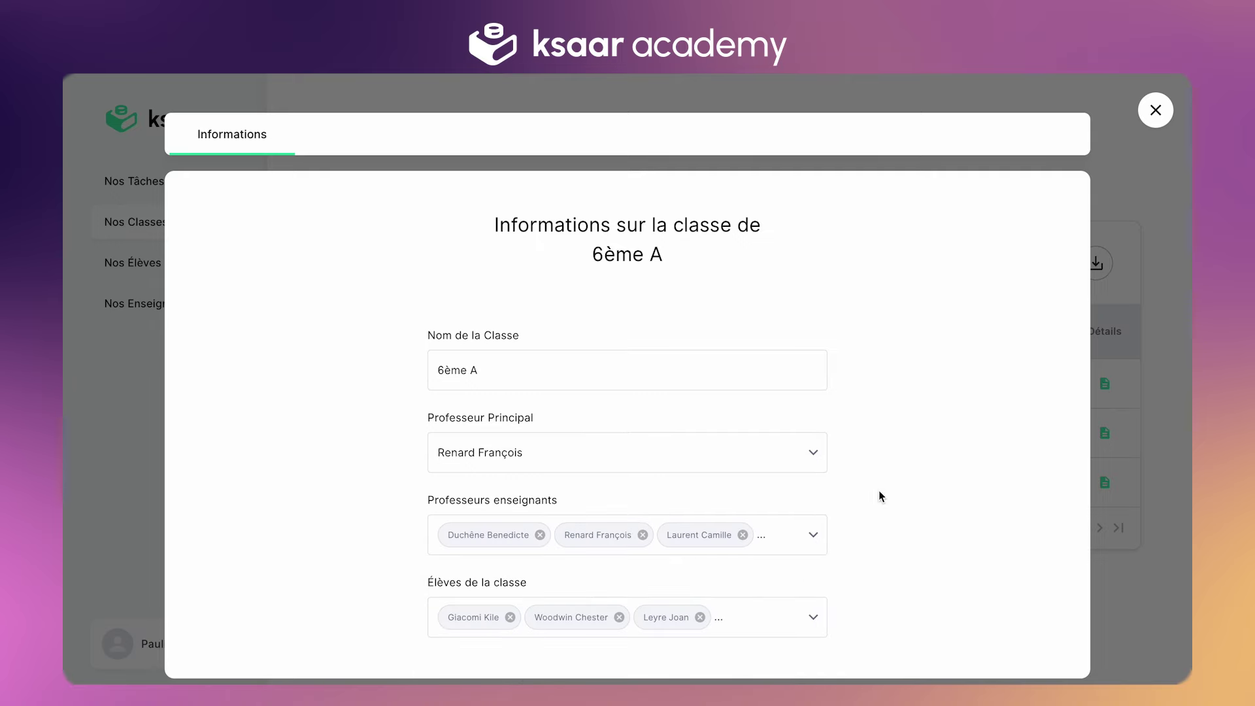
{"action": "left_click", "coordinate": [1145, 105]}
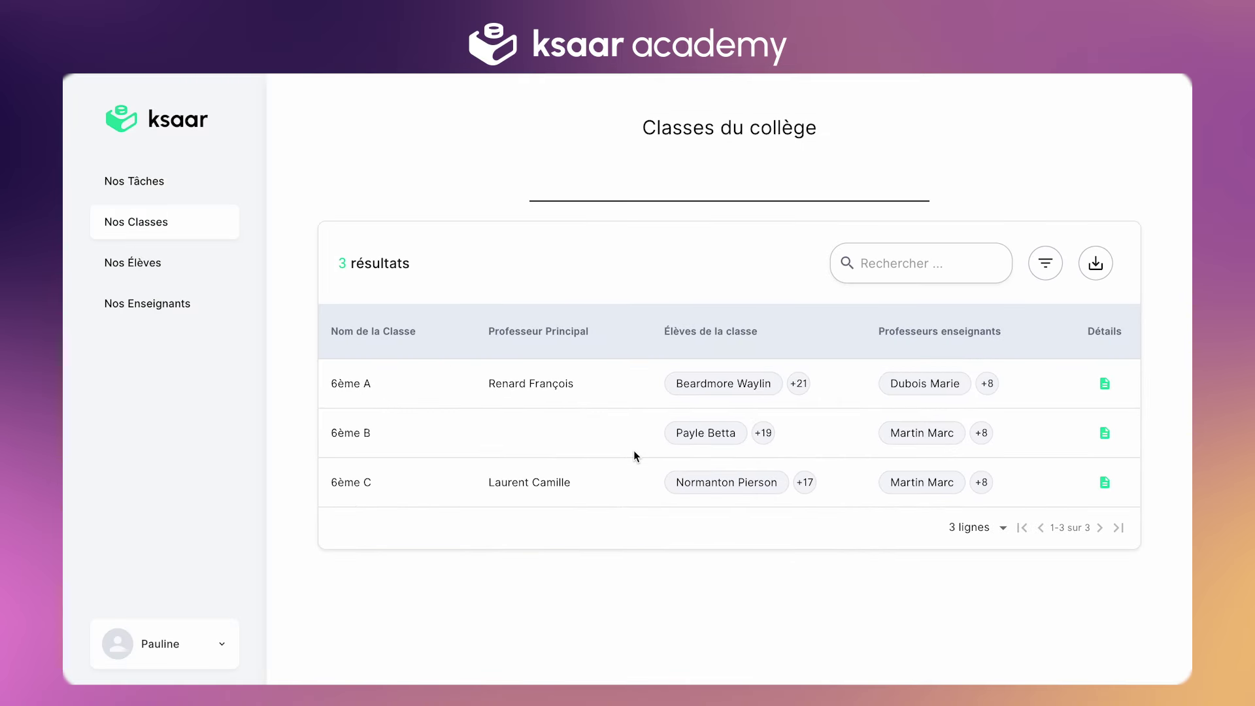
- Search the student list for the student moved to 6ème A to check the Classe de l'élève
{"action": "left_click", "coordinate": [132, 262]}
{"action": "left_click", "coordinate": [896, 251]}
{"action": "type", "text": "way"}
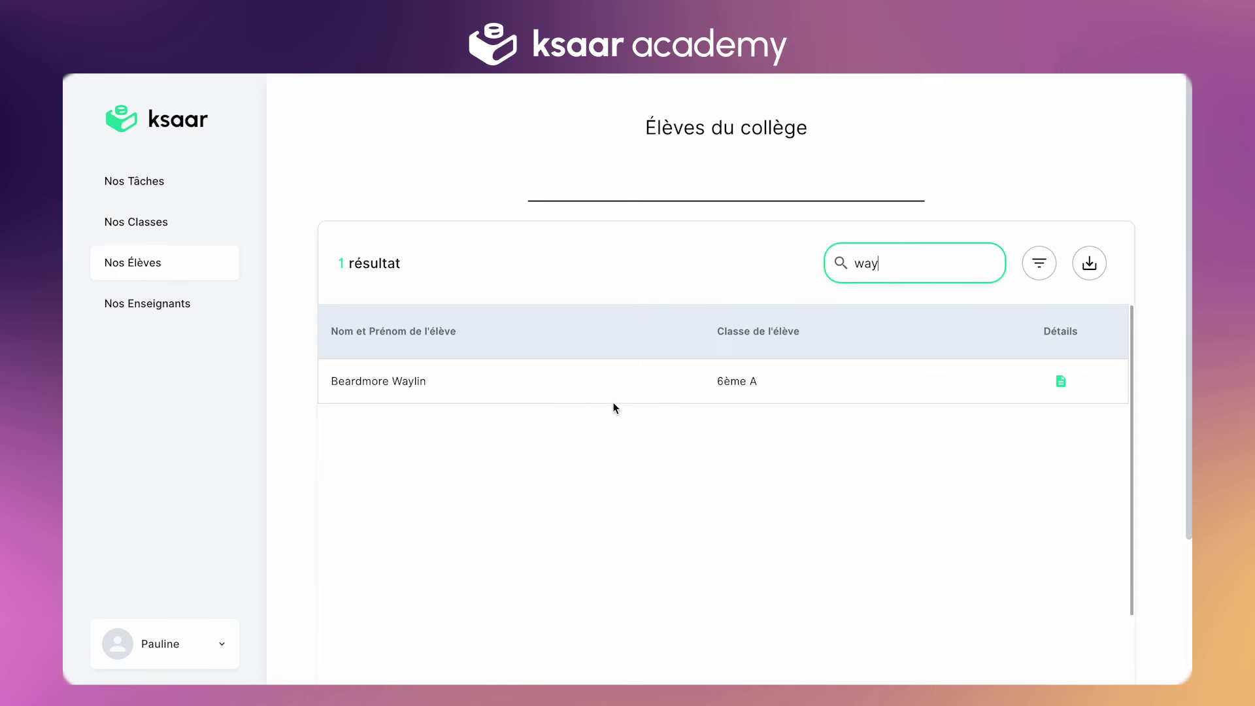